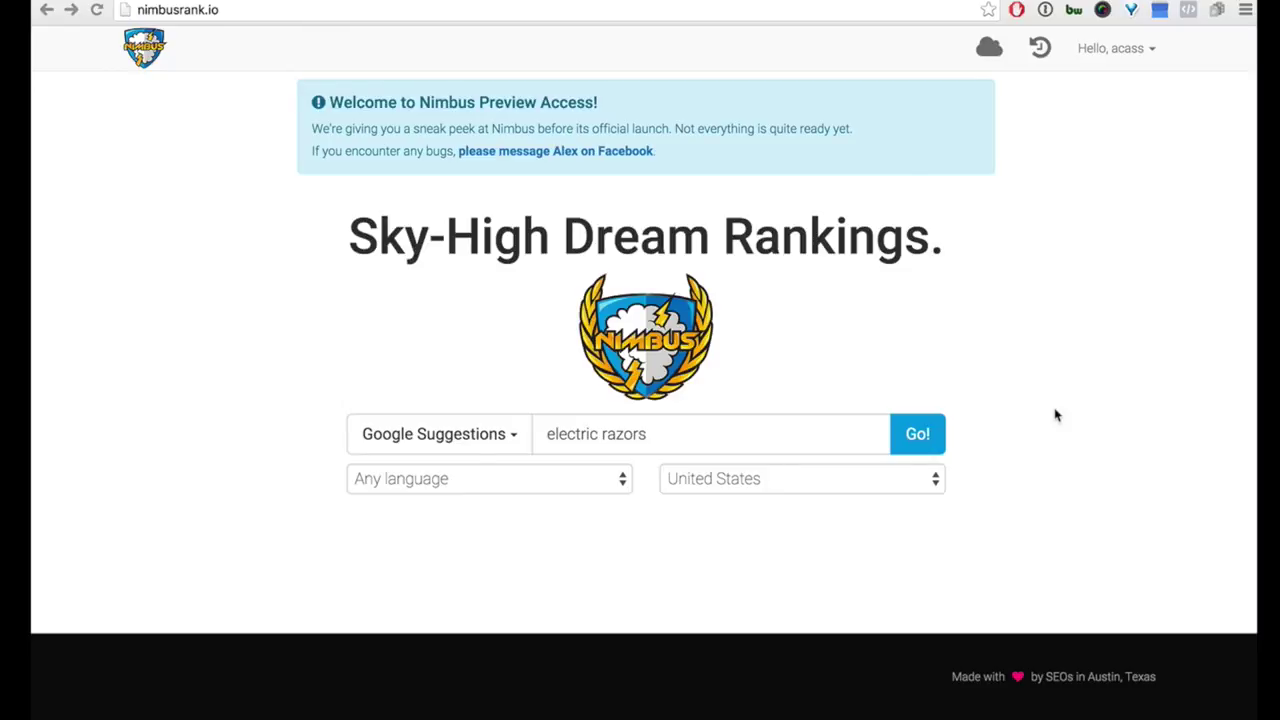
Step: Run a Google Suggestions search for "electric razors" in the United States and review the keyword's score, trend and ranking pages
{"action": "left_click", "coordinate": [662, 434]}
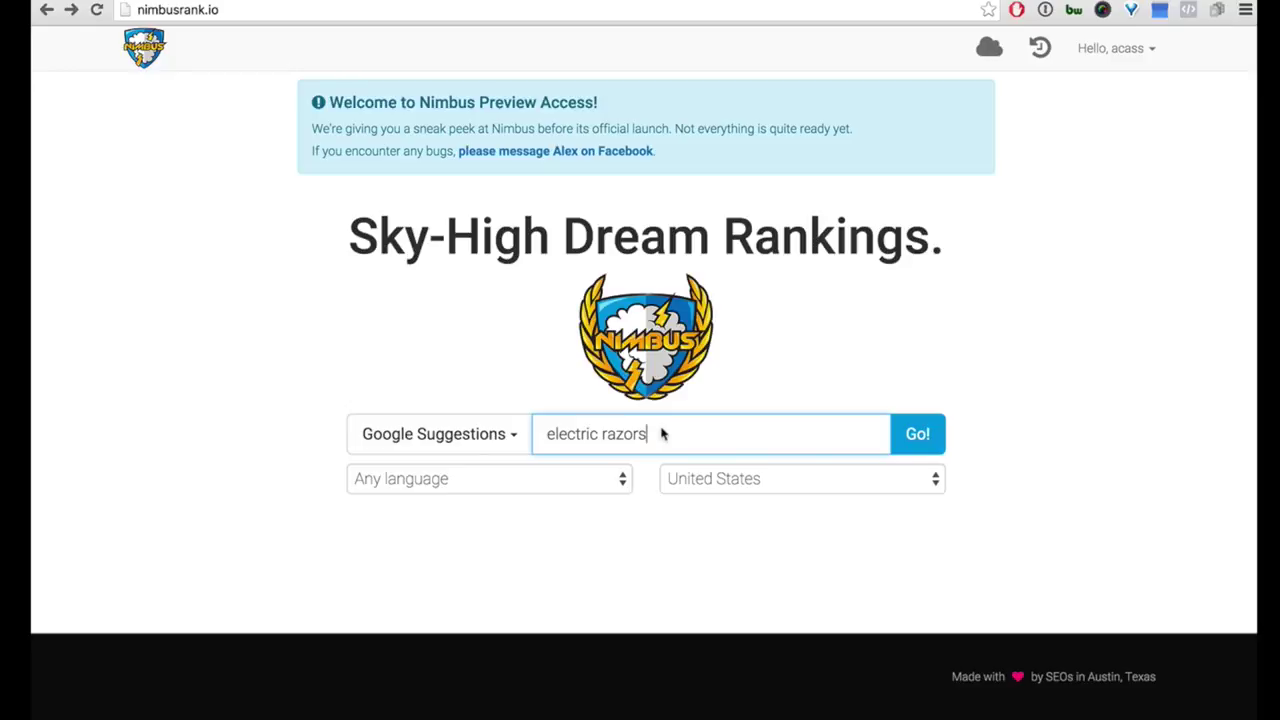
{"action": "left_click", "coordinate": [922, 436]}
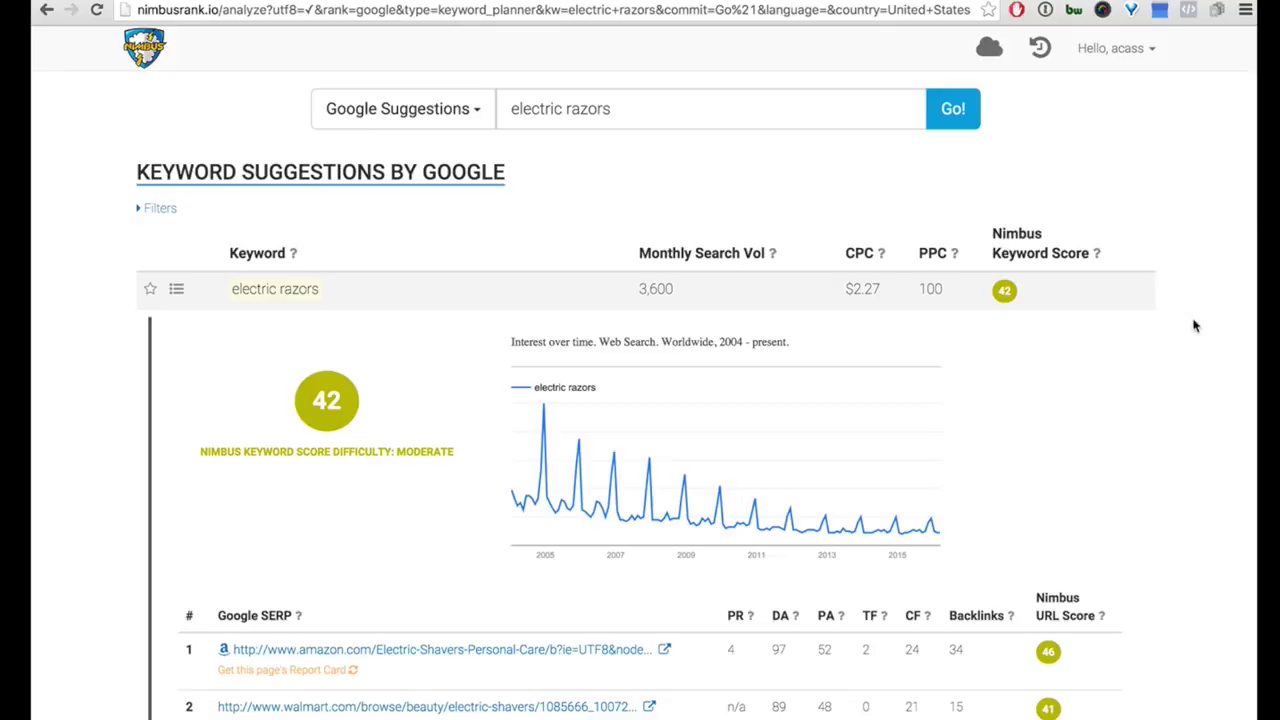
{"action": "scroll", "coordinate": [1192, 326], "scroll_direction": "down", "scroll_amount": 3}
{"action": "scroll", "coordinate": [1184, 325], "scroll_direction": "up", "scroll_amount": 2}
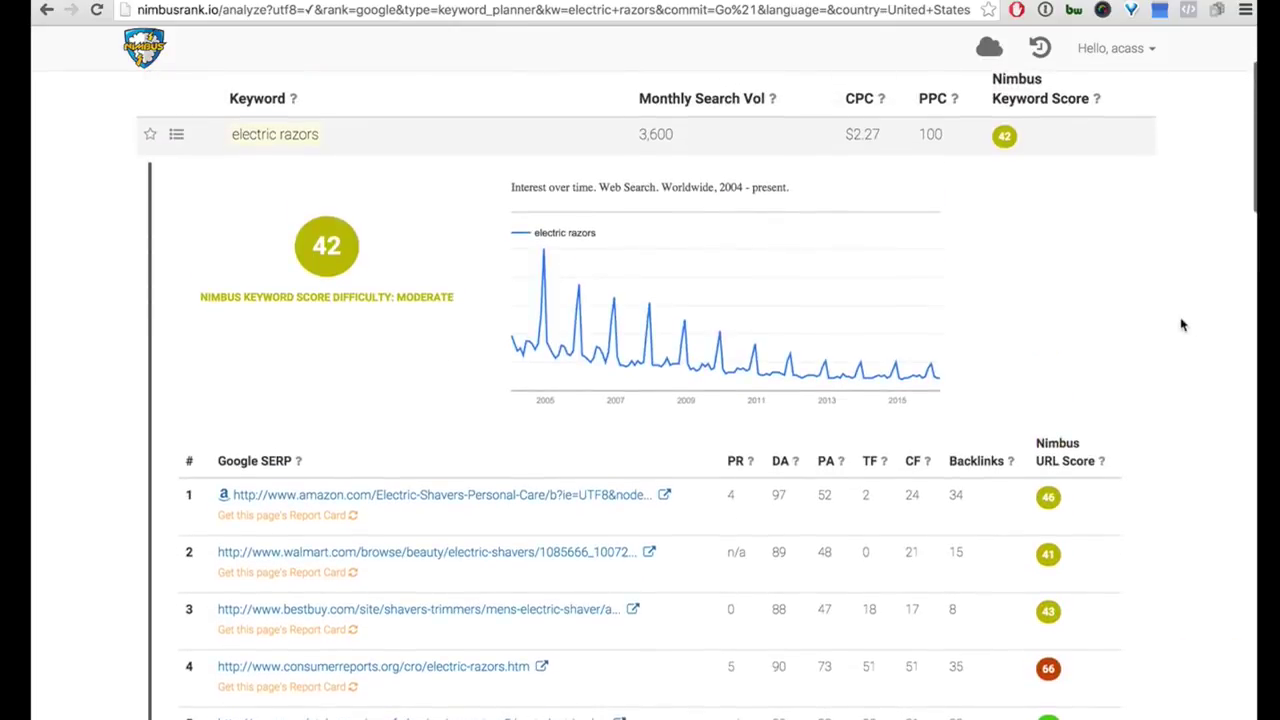
{"action": "scroll", "coordinate": [1177, 450], "scroll_direction": "down", "scroll_amount": 3}
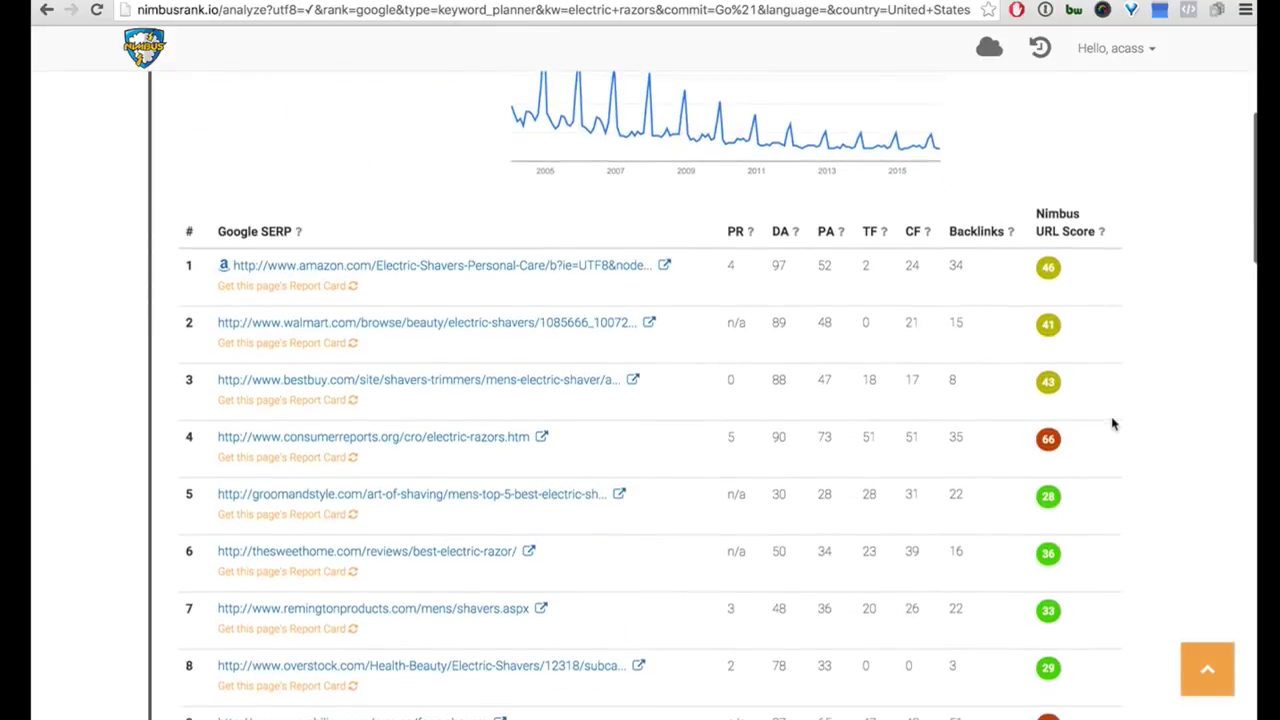
{"action": "scroll", "coordinate": [1113, 424], "scroll_direction": "up", "scroll_amount": 3}
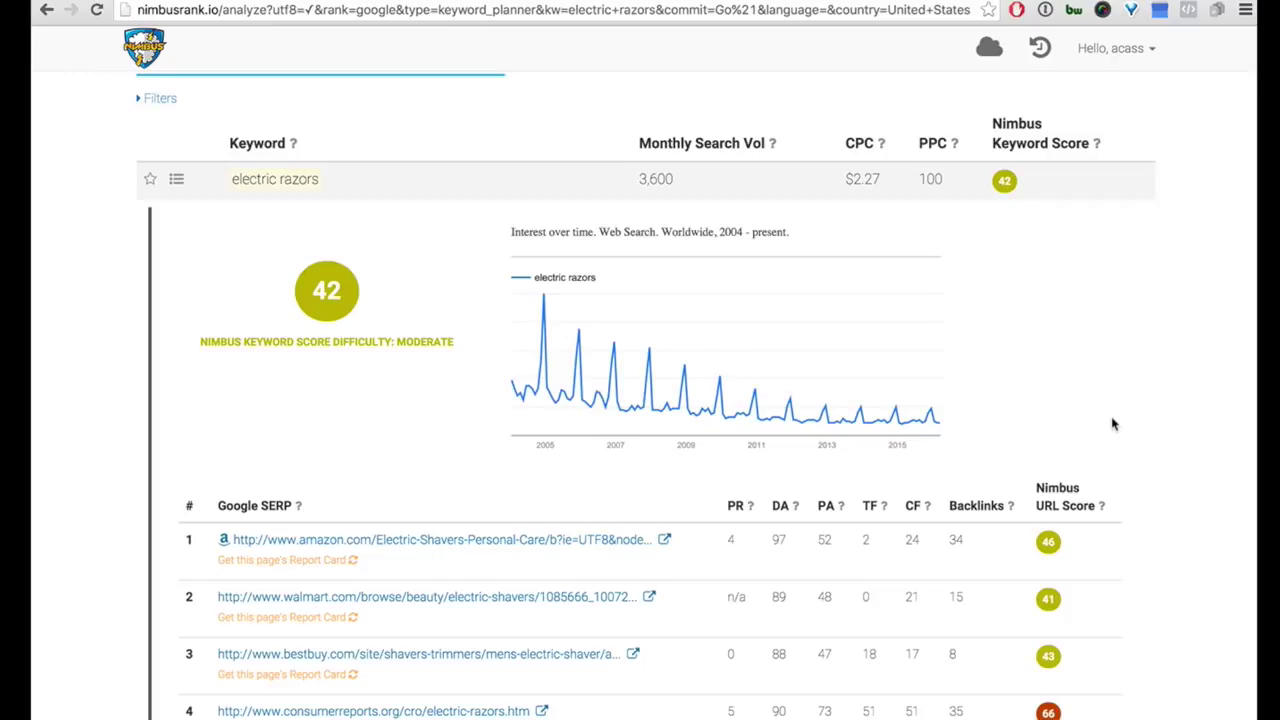
{"action": "scroll", "coordinate": [1113, 424], "scroll_direction": "up", "scroll_amount": 1}
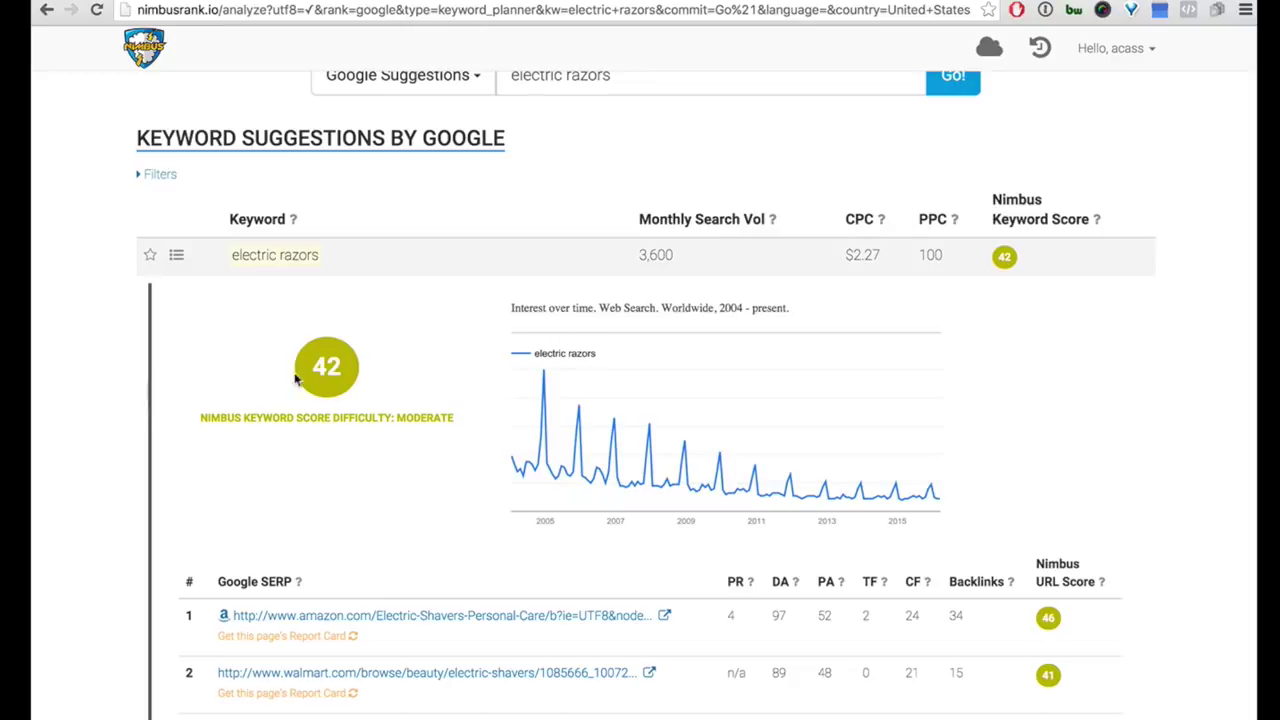
Step: Collapse the "electric razors" details and look over the list of suggested keywords
{"action": "left_click", "coordinate": [290, 258]}
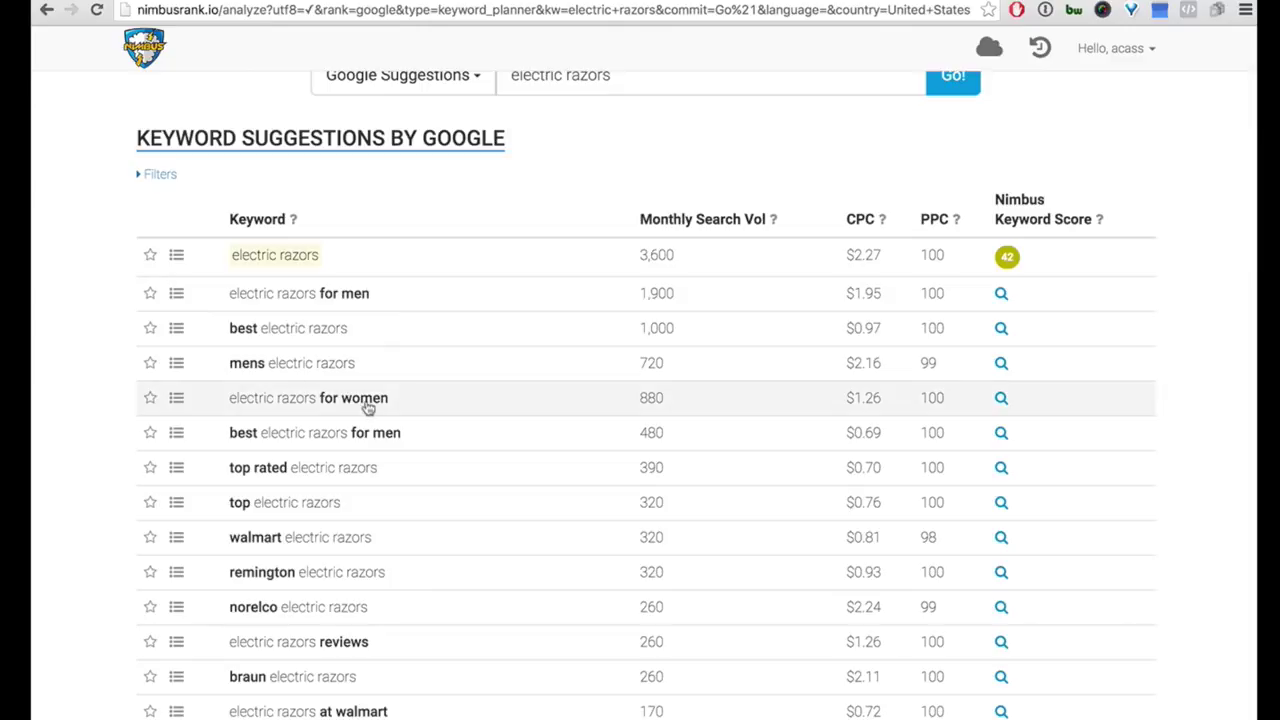
{"action": "scroll", "coordinate": [366, 409], "scroll_direction": "down", "scroll_amount": 3}
{"action": "scroll", "coordinate": [366, 409], "scroll_direction": "up", "scroll_amount": 3}
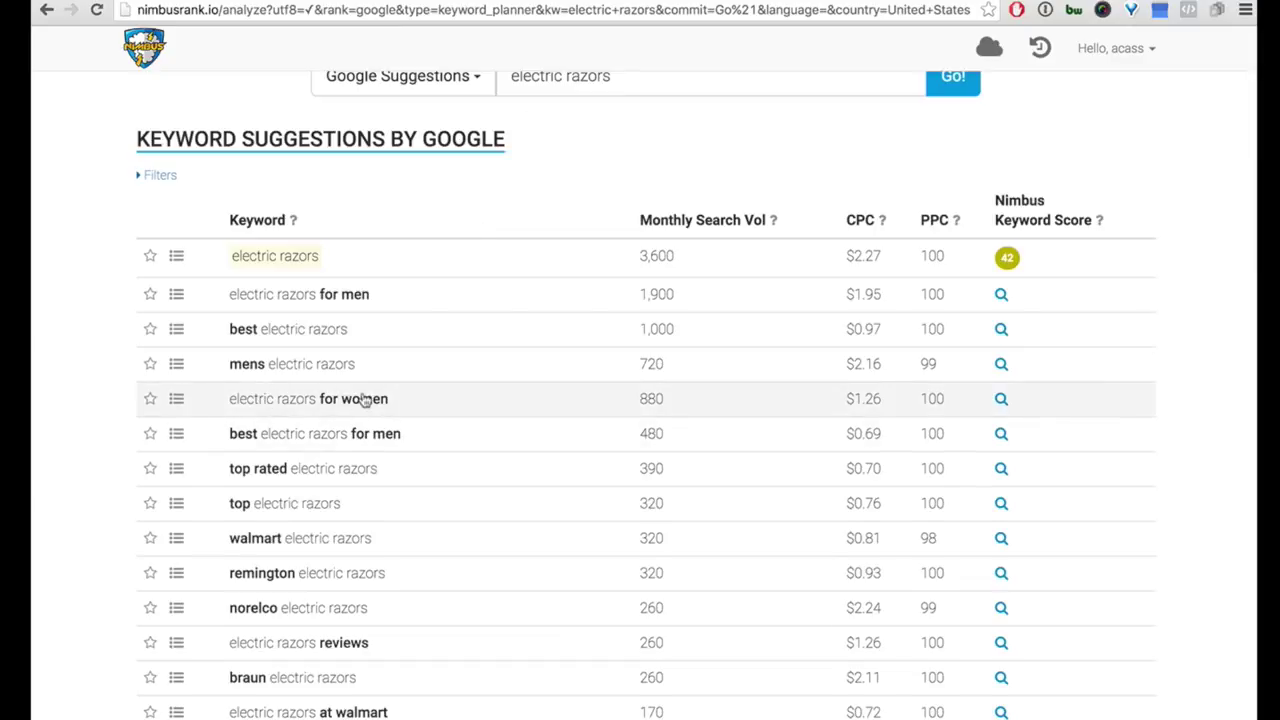
Step: Analyze the suggested keyword "electric razors for women" and review its difficulty score, trend and Google ranking pages
{"action": "left_click", "coordinate": [365, 400]}
{"action": "scroll", "coordinate": [368, 402], "scroll_direction": "down", "scroll_amount": 3}
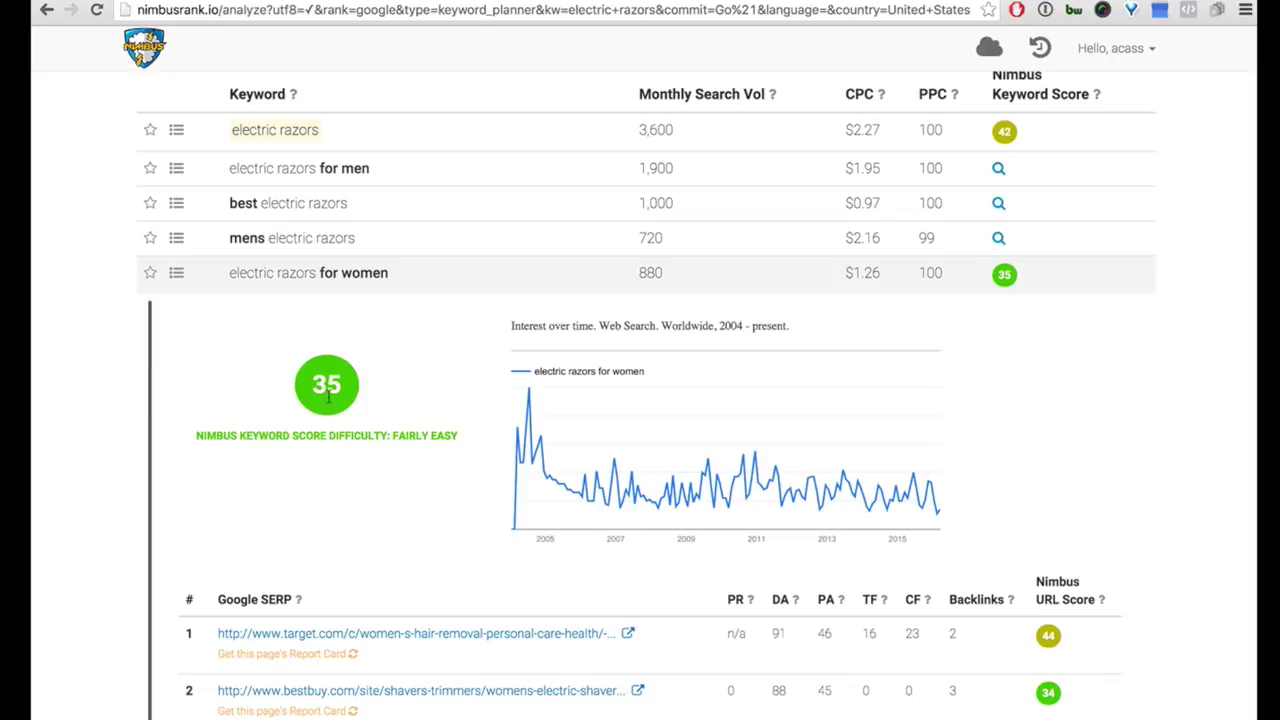
{"action": "scroll", "coordinate": [333, 395], "scroll_direction": "down", "scroll_amount": 3}
{"action": "scroll", "coordinate": [334, 398], "scroll_direction": "up", "scroll_amount": 1}
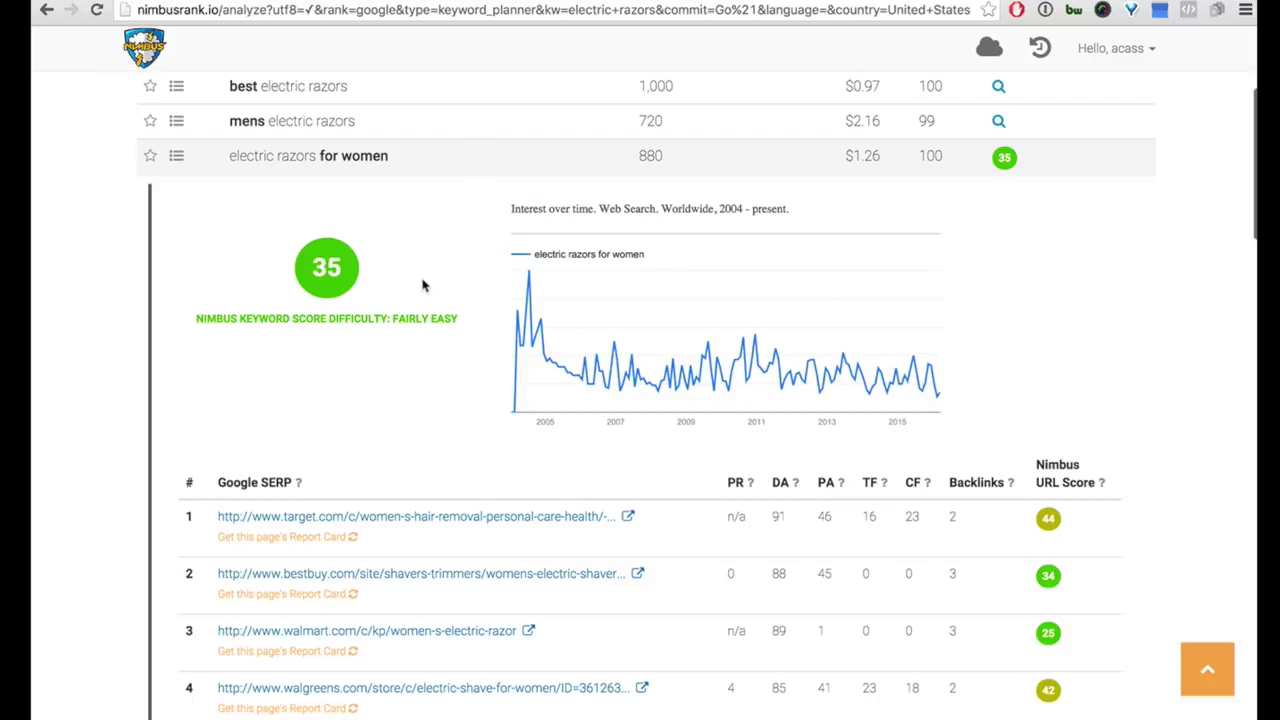
{"action": "scroll", "coordinate": [422, 286], "scroll_direction": "down", "scroll_amount": 3}
{"action": "scroll", "coordinate": [422, 286], "scroll_direction": "up", "scroll_amount": 1}
{"action": "scroll", "coordinate": [423, 285], "scroll_direction": "down", "scroll_amount": 10}
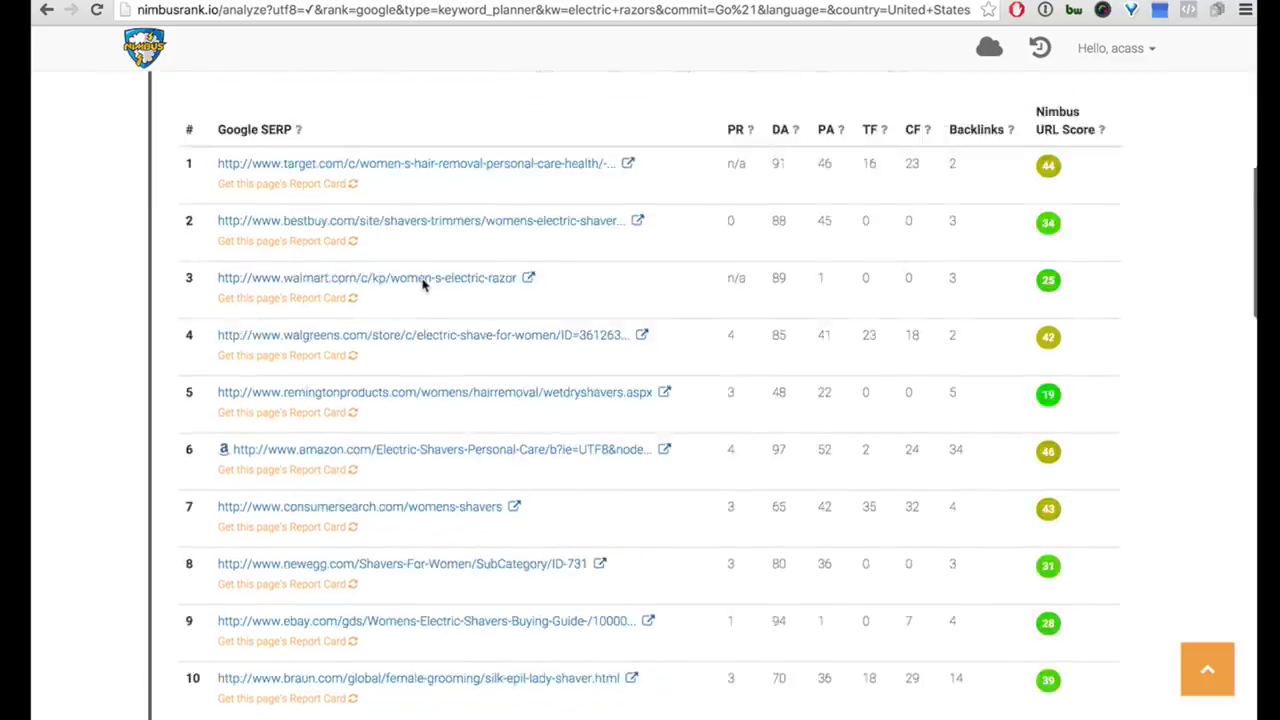
Step: Open the SEO checklist for "electric razors for women" and read its domain, page title, H1 heading, meta description and backlinks tactics
{"action": "left_click", "coordinate": [660, 504]}
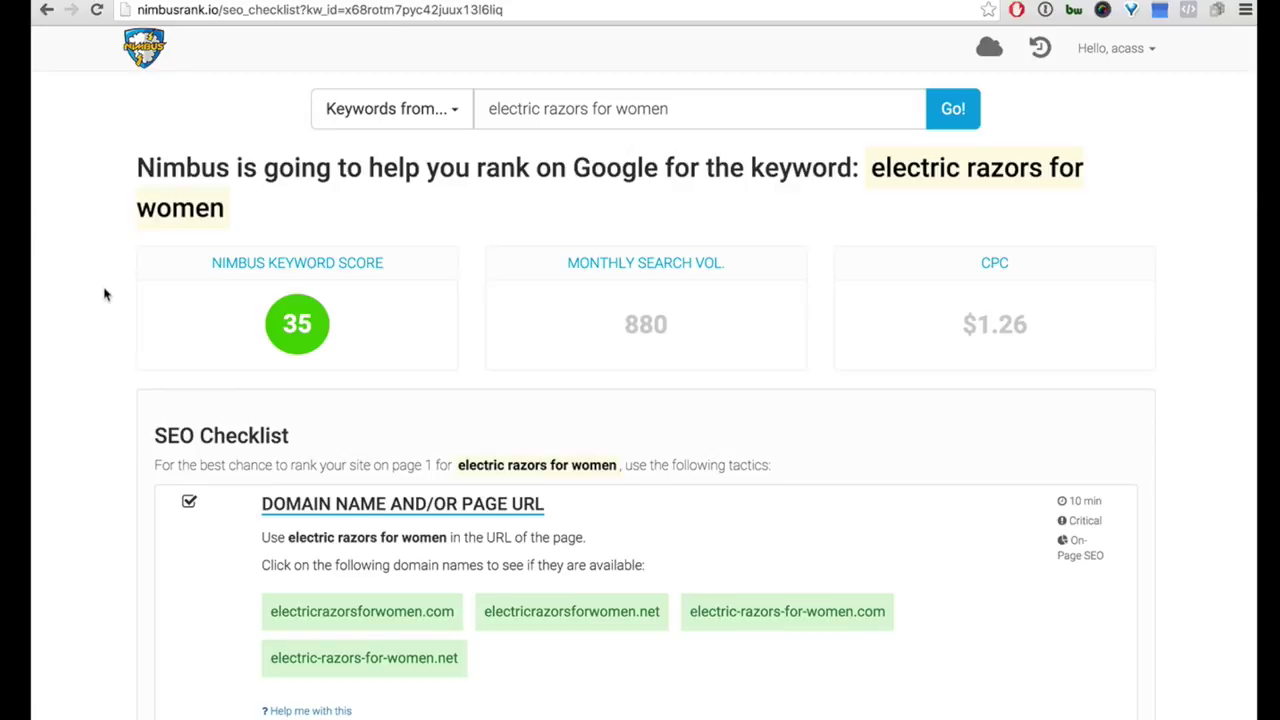
{"action": "scroll", "coordinate": [105, 292], "scroll_direction": "down", "scroll_amount": 2}
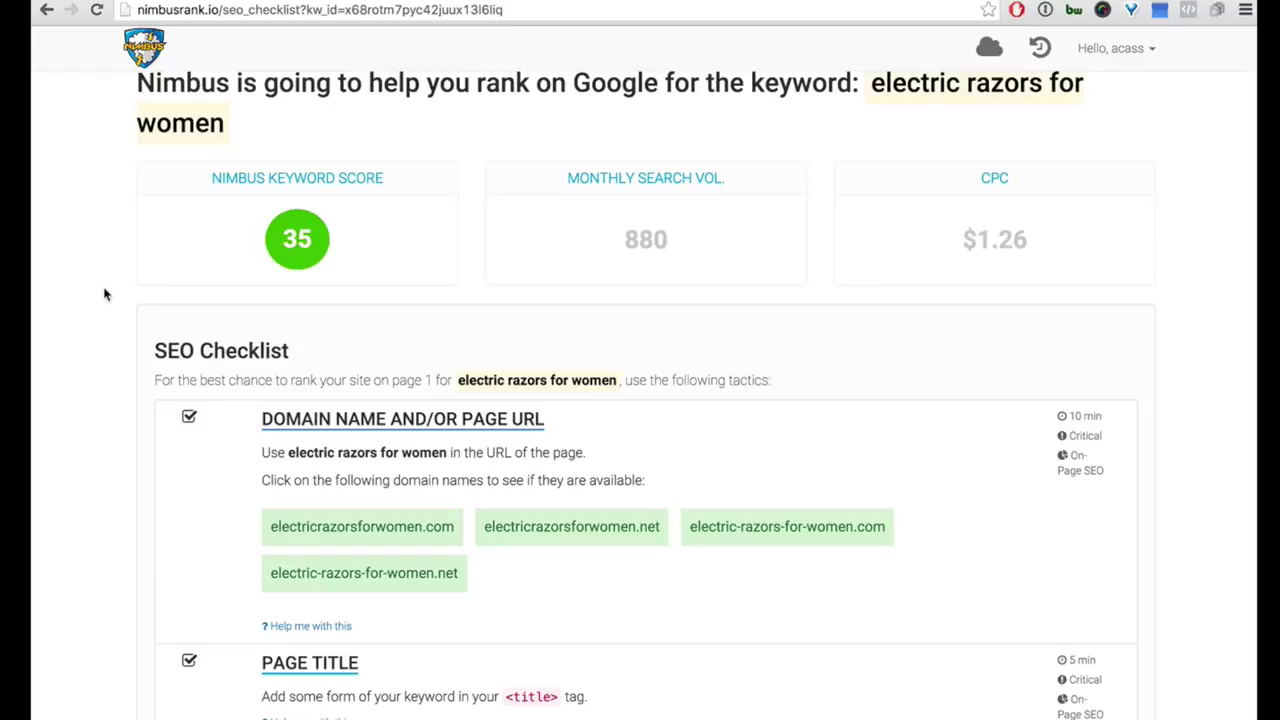
{"action": "scroll", "coordinate": [105, 292], "scroll_direction": "down", "scroll_amount": 3}
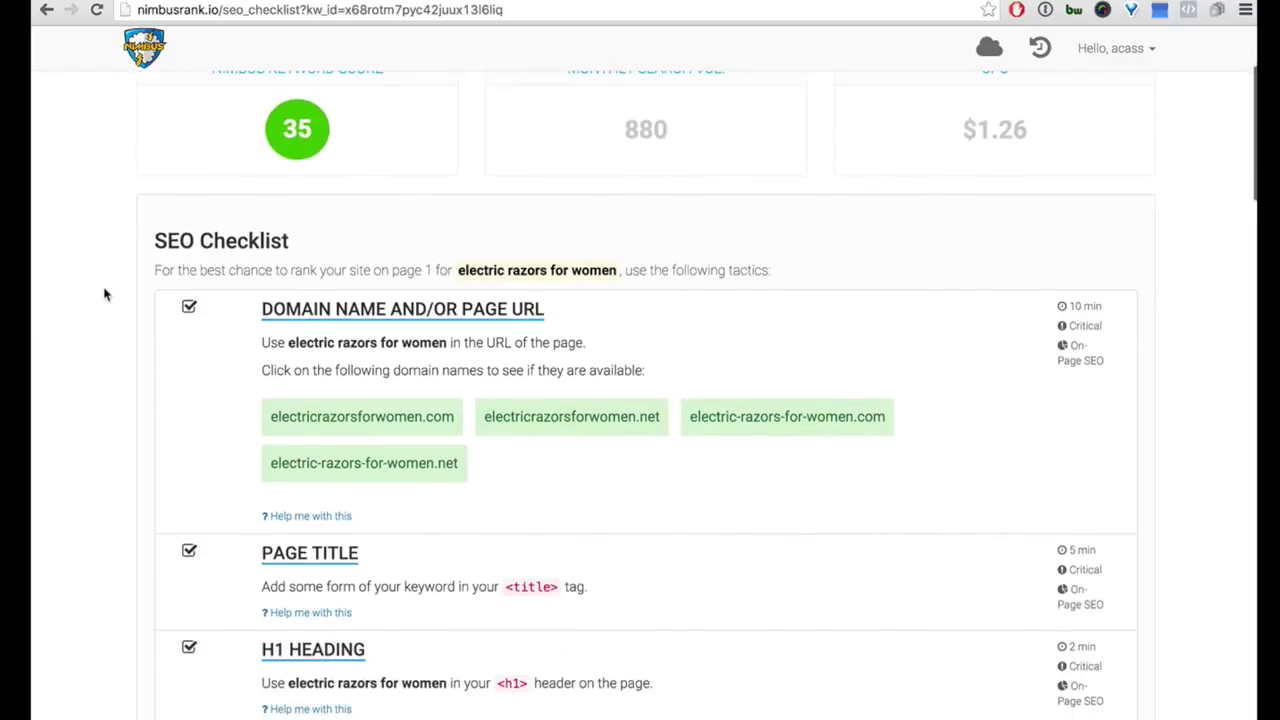
{"action": "scroll", "coordinate": [105, 292], "scroll_direction": "down", "scroll_amount": 1}
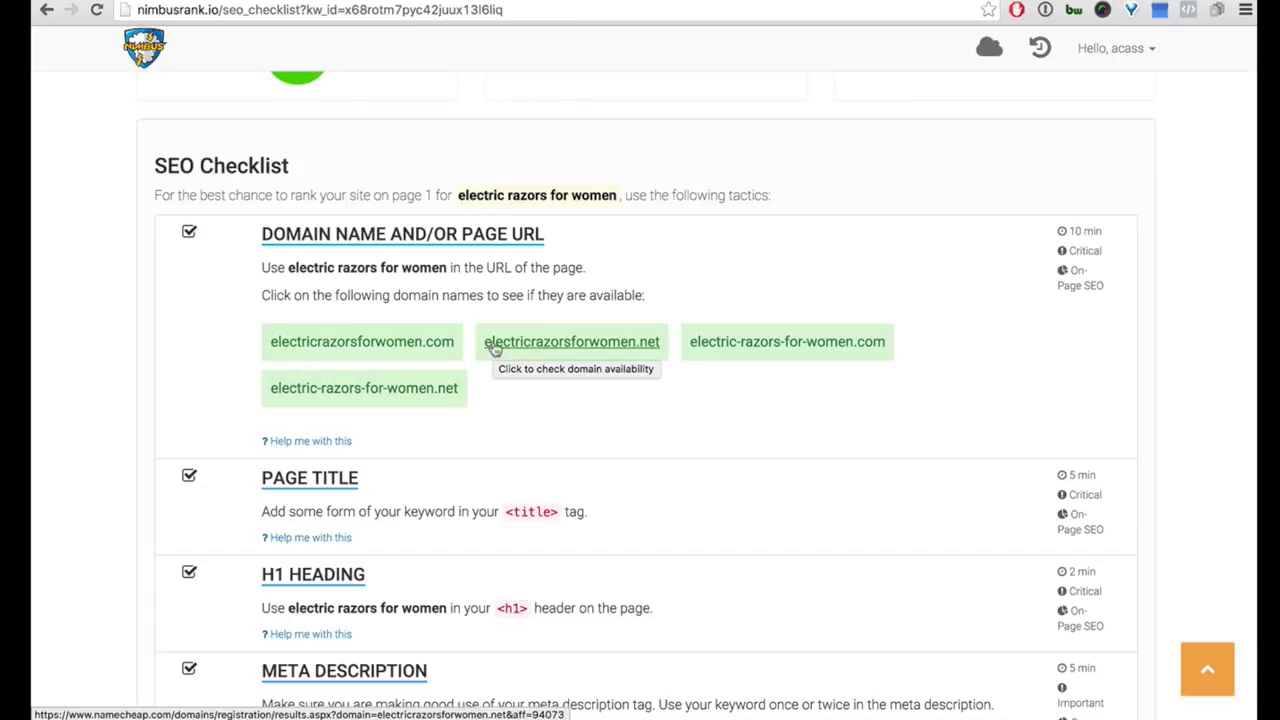
{"action": "scroll", "coordinate": [506, 394], "scroll_direction": "down", "scroll_amount": 5}
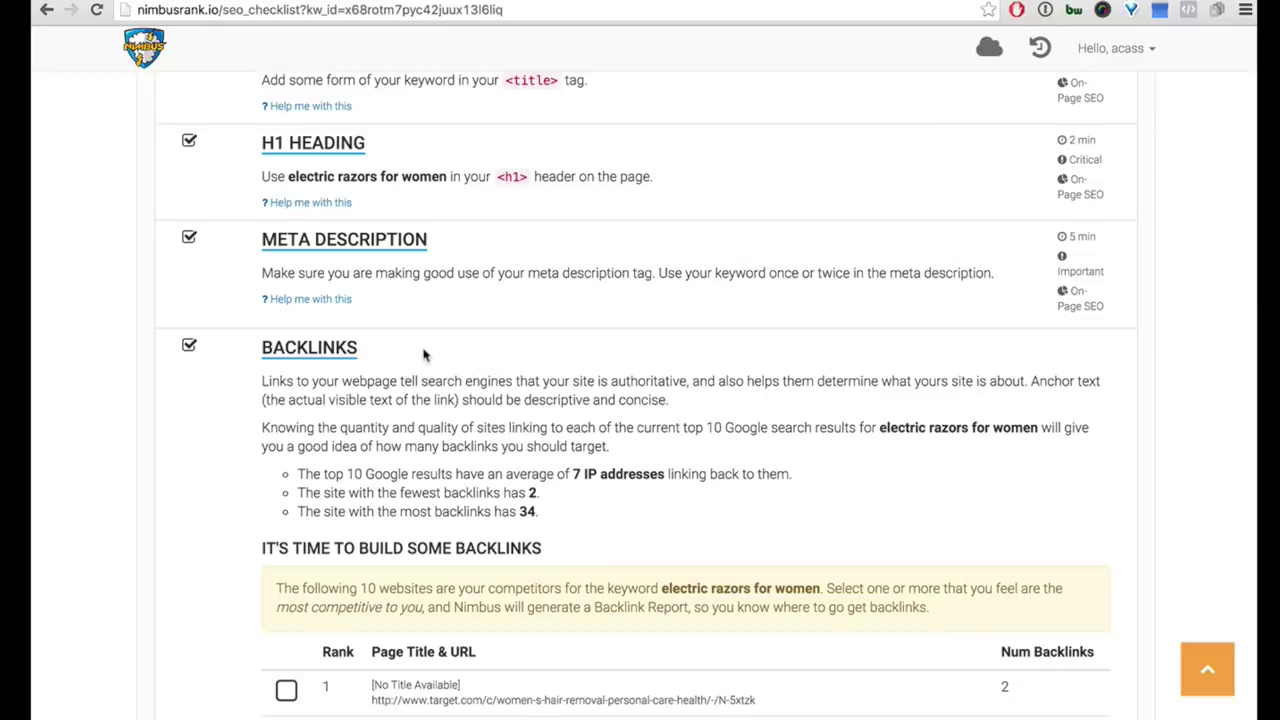
{"action": "scroll", "coordinate": [496, 368], "scroll_direction": "up", "scroll_amount": 4}
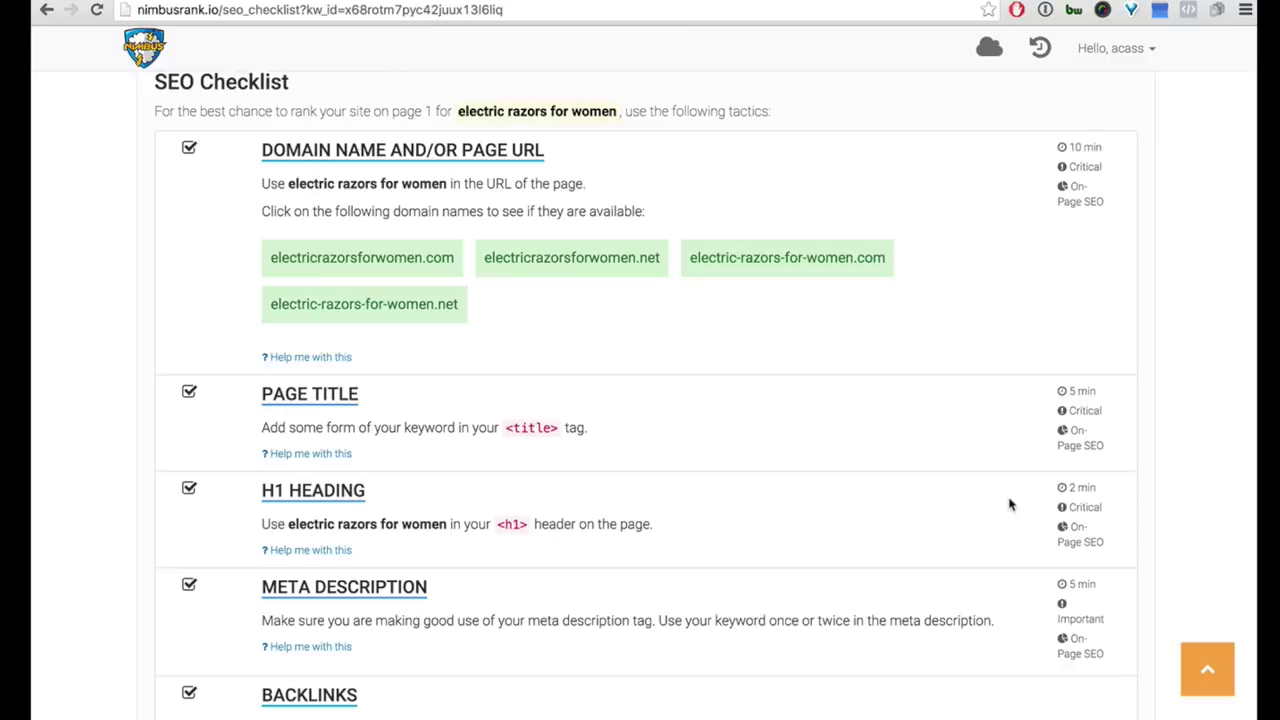
{"action": "scroll", "coordinate": [1010, 505], "scroll_direction": "down", "scroll_amount": 2}
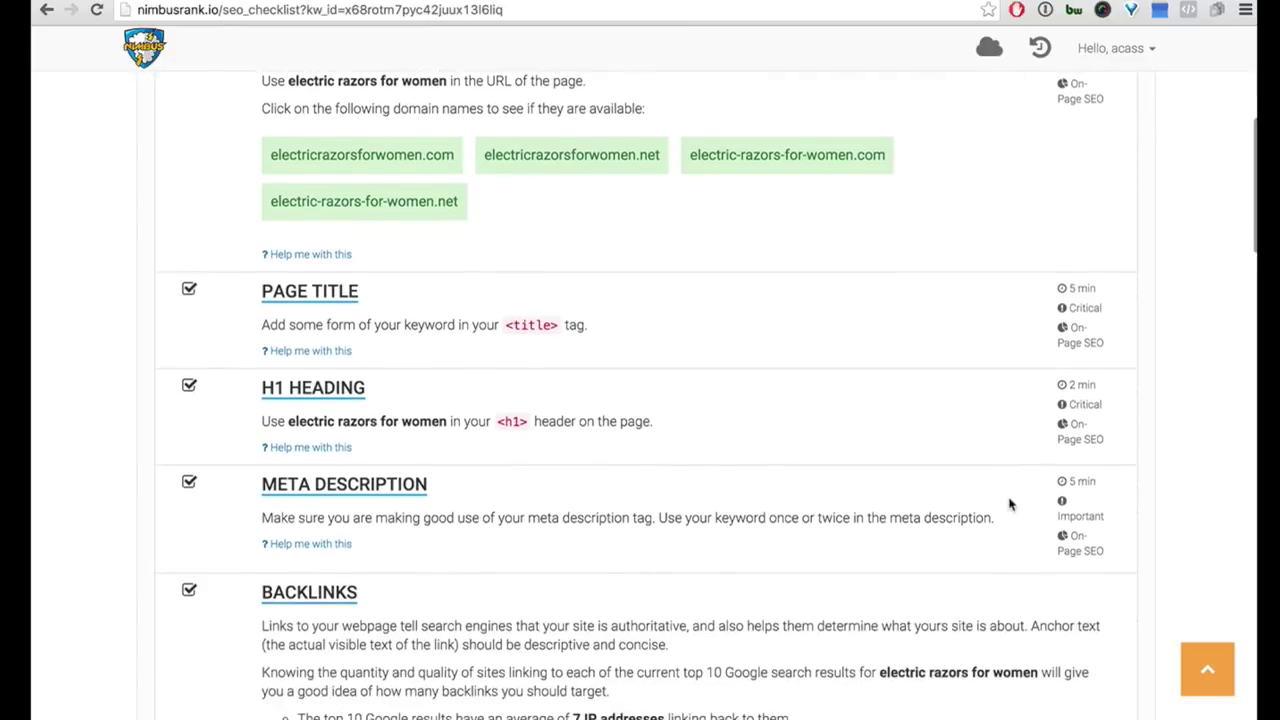
{"action": "scroll", "coordinate": [1010, 505], "scroll_direction": "up", "scroll_amount": 1}
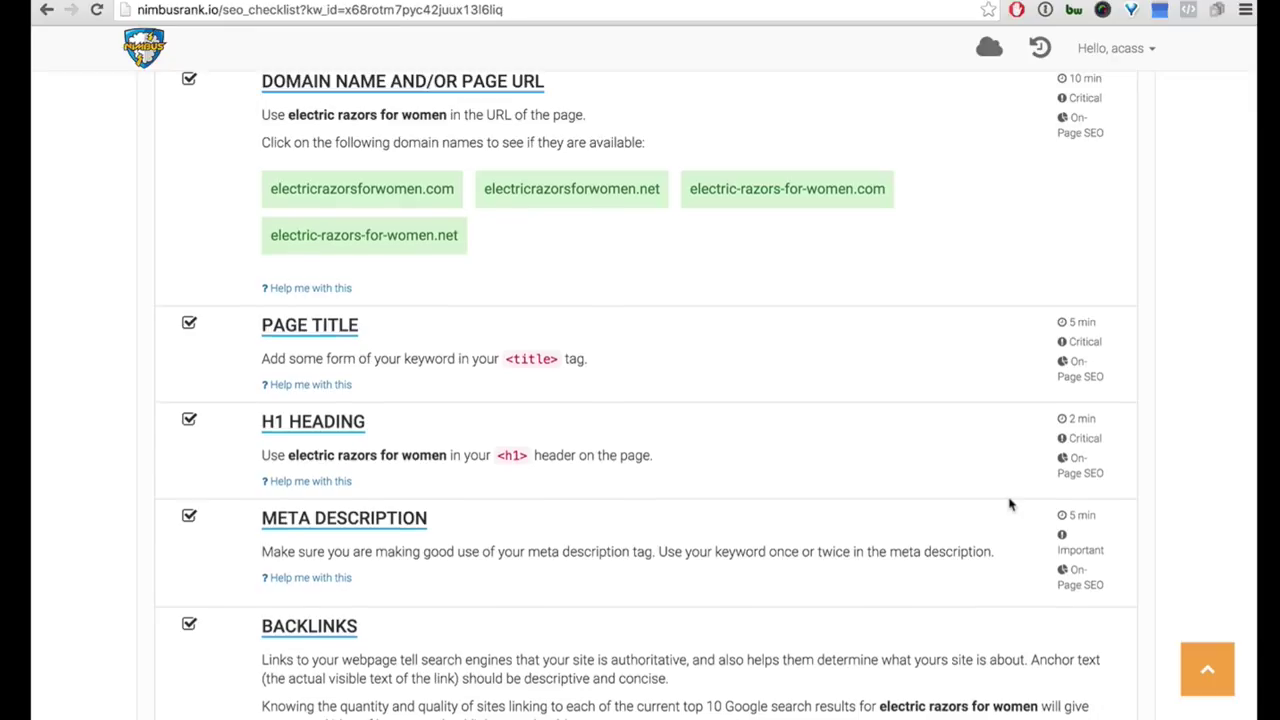
{"action": "scroll", "coordinate": [1010, 505], "scroll_direction": "down", "scroll_amount": 1}
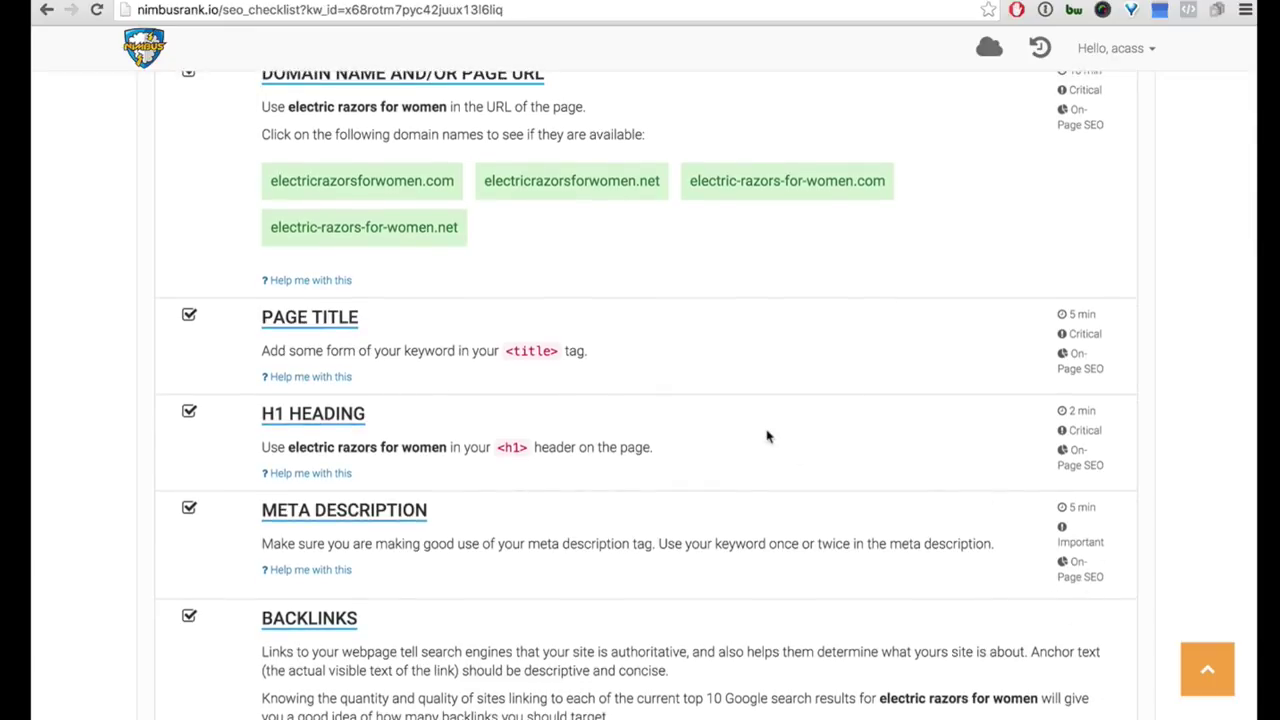
{"action": "scroll", "coordinate": [767, 436], "scroll_direction": "up", "scroll_amount": 1}
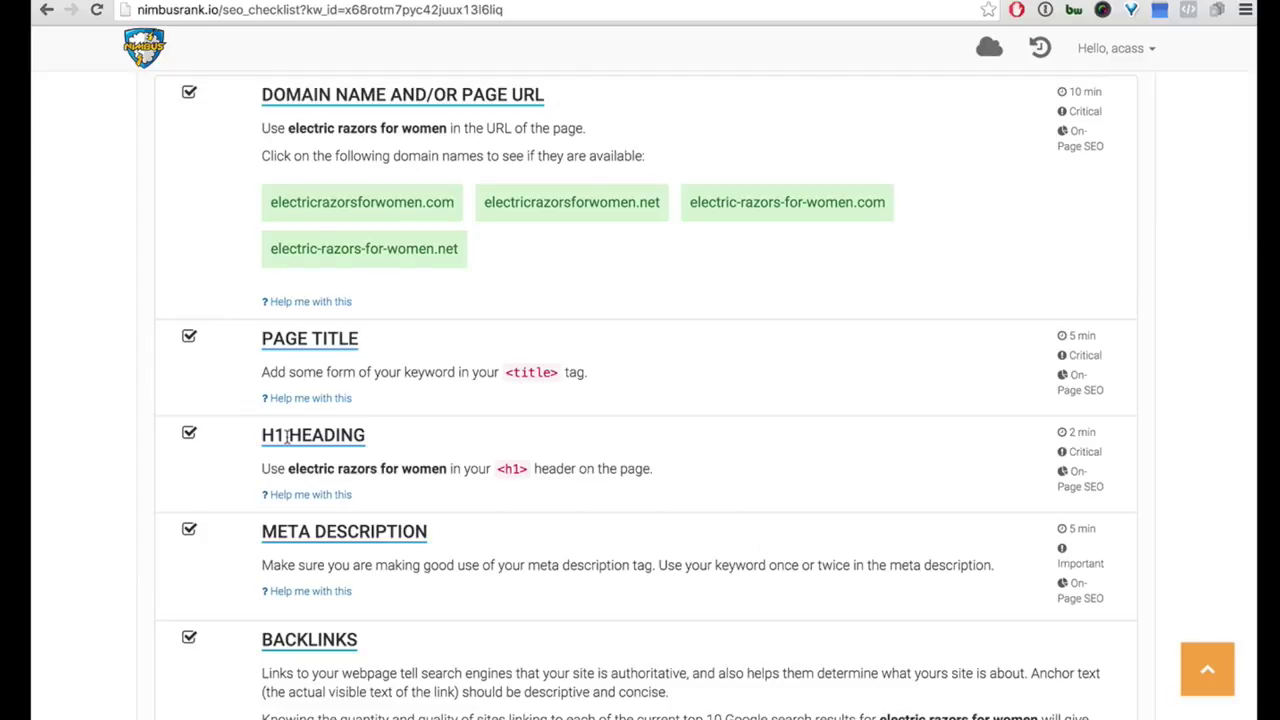
Step: Show the help text for the H1 Heading tactic and skim the surrounding checklist items
{"action": "left_click", "coordinate": [309, 495]}
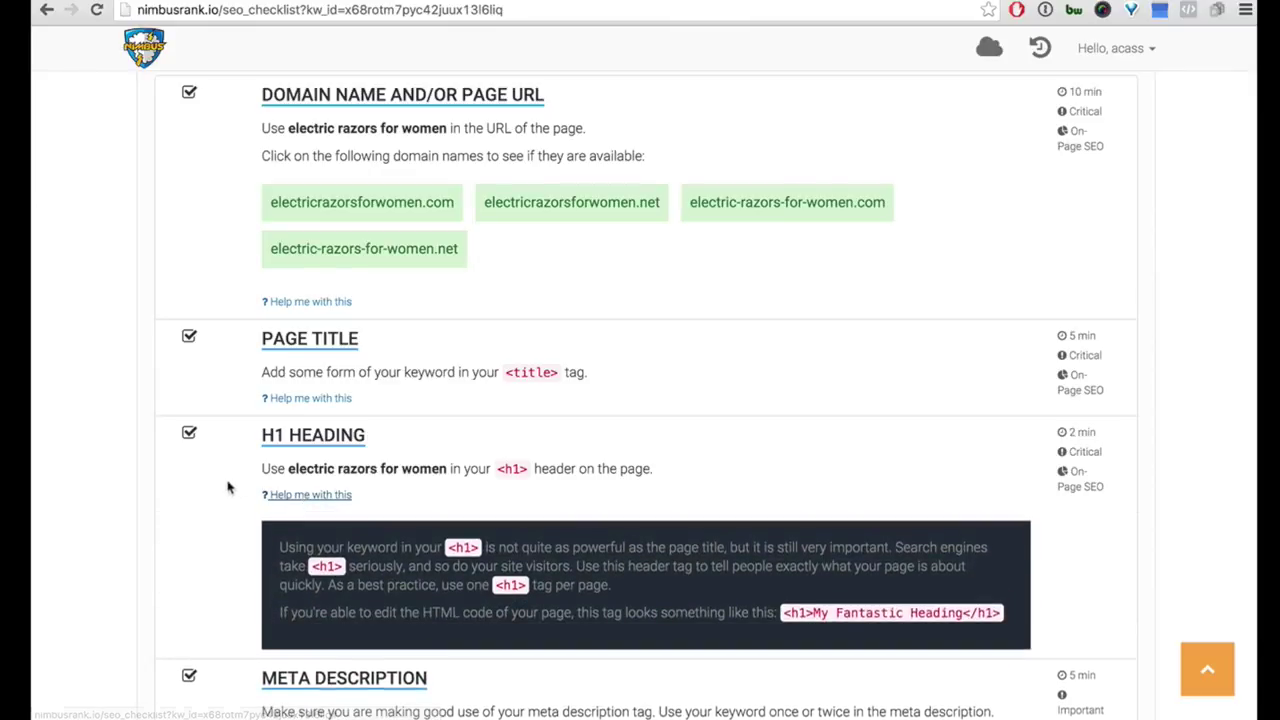
{"action": "scroll", "coordinate": [235, 487], "scroll_direction": "down", "scroll_amount": 3}
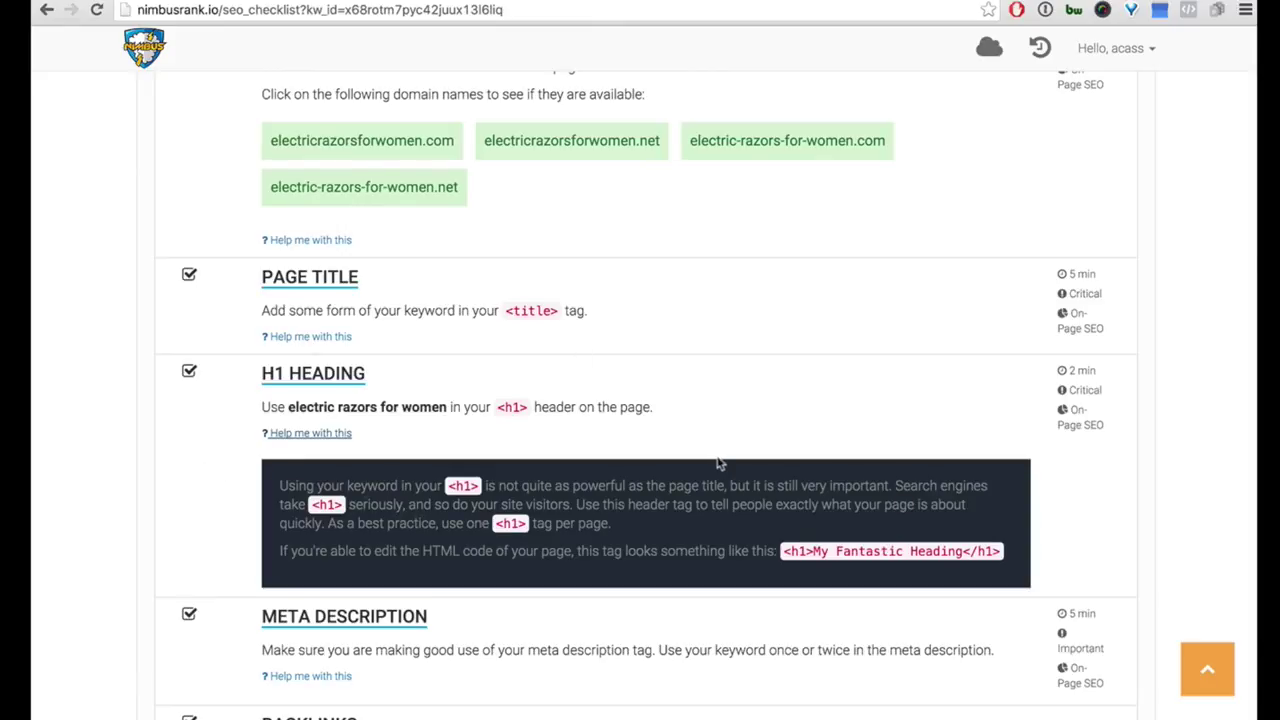
{"action": "scroll", "coordinate": [720, 463], "scroll_direction": "down", "scroll_amount": 5}
{"action": "scroll", "coordinate": [718, 463], "scroll_direction": "down", "scroll_amount": 2}
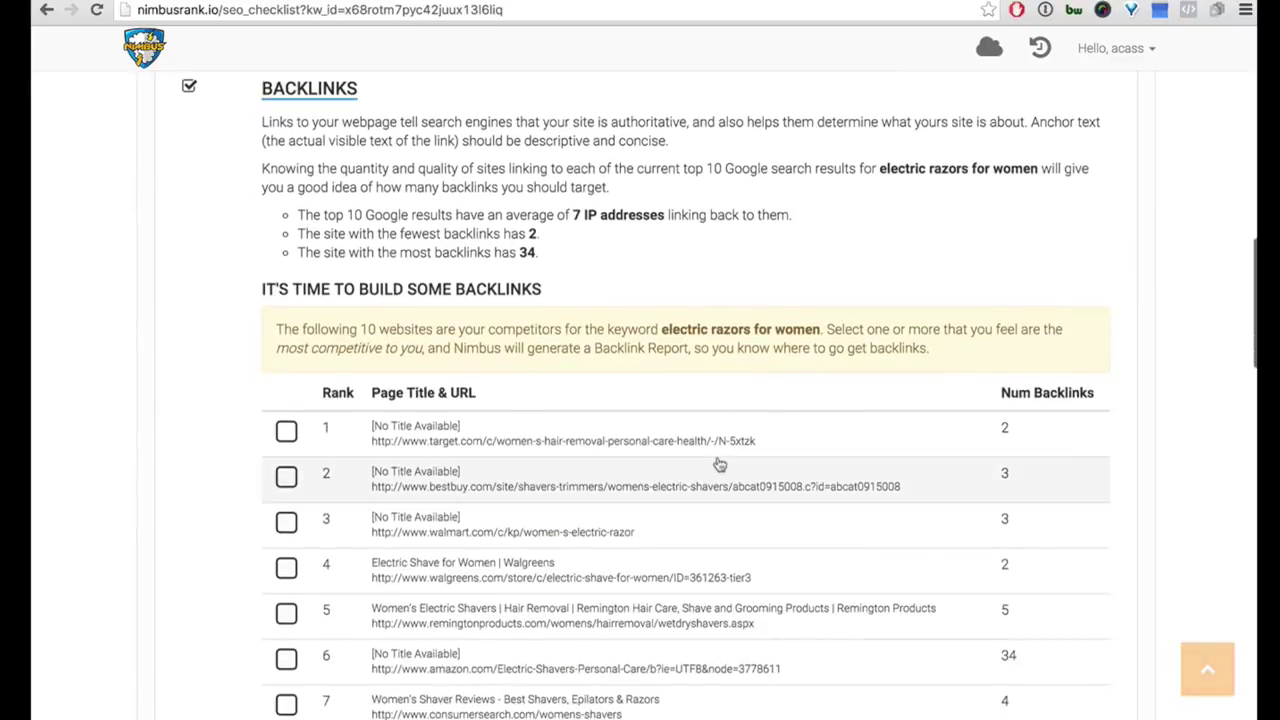
{"action": "scroll", "coordinate": [718, 460], "scroll_direction": "up", "scroll_amount": 3}
{"action": "scroll", "coordinate": [718, 460], "scroll_direction": "up", "scroll_amount": 6}
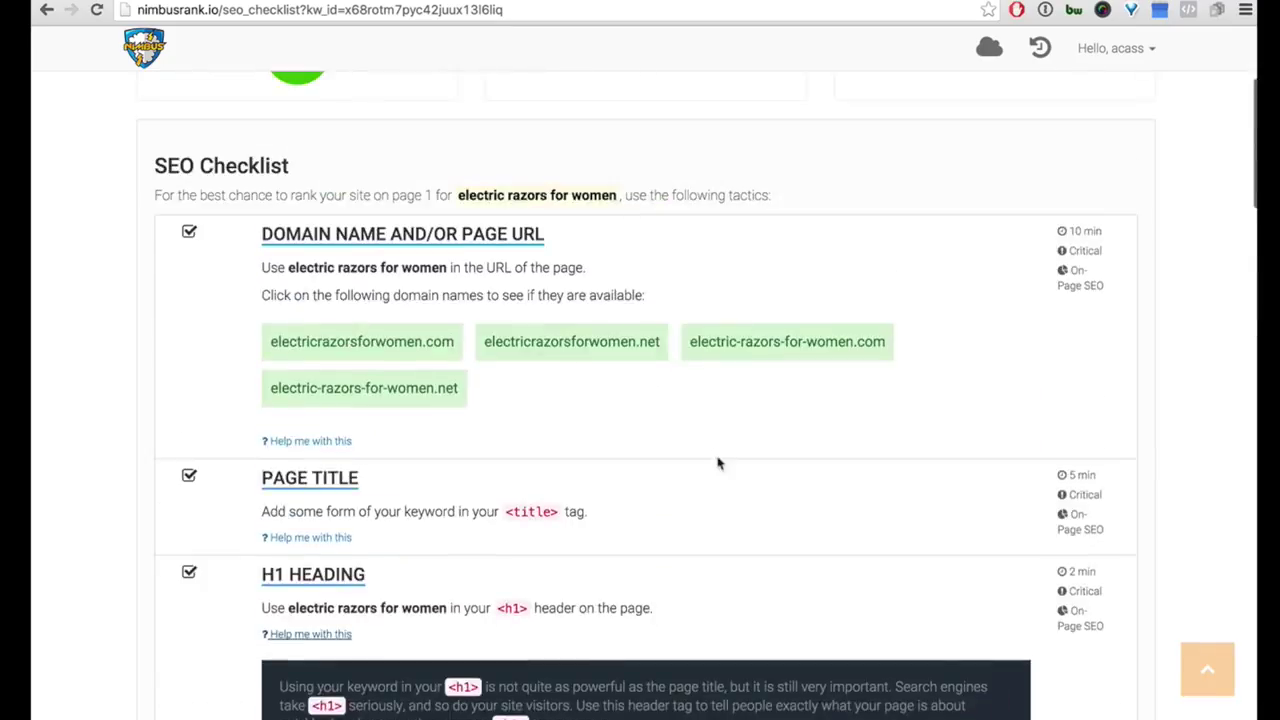
Step: Examine the Backlinks section's guidance and its table of competitor pages with their backlink numbers
{"action": "scroll", "coordinate": [758, 257], "scroll_direction": "down", "scroll_amount": 6}
{"action": "scroll", "coordinate": [758, 257], "scroll_direction": "down", "scroll_amount": 3}
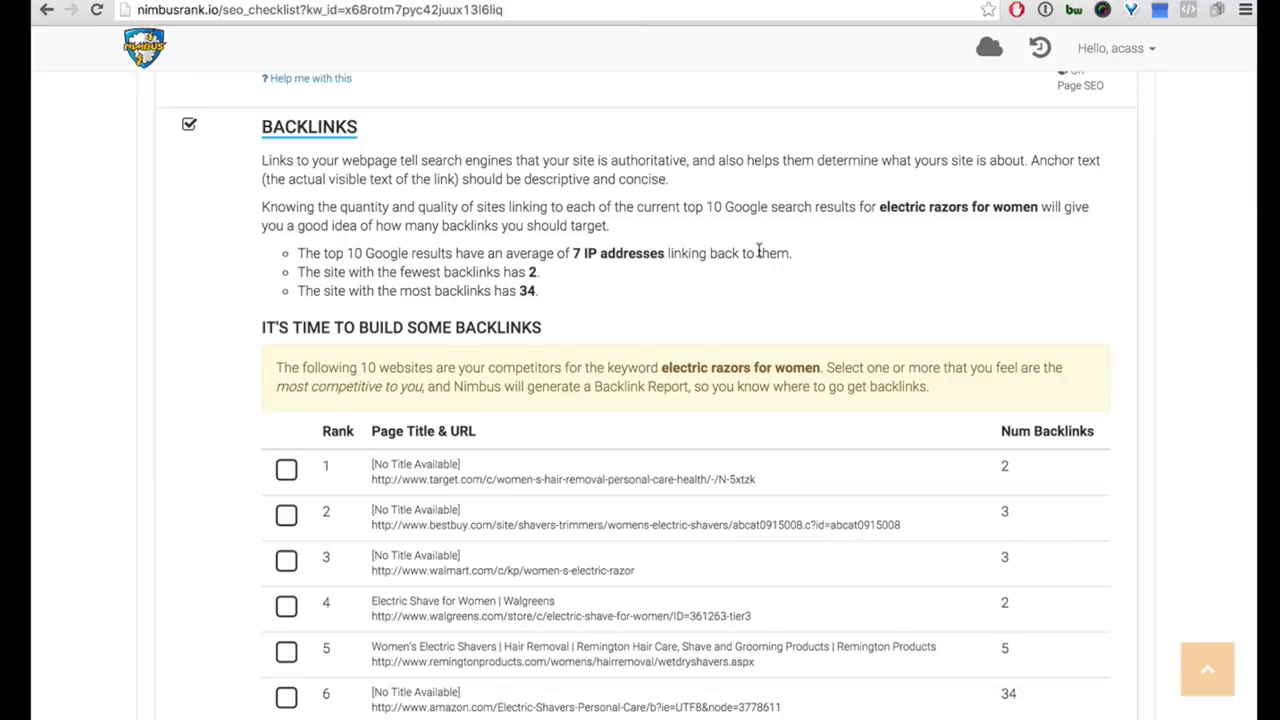
{"action": "scroll", "coordinate": [758, 254], "scroll_direction": "down", "scroll_amount": 1}
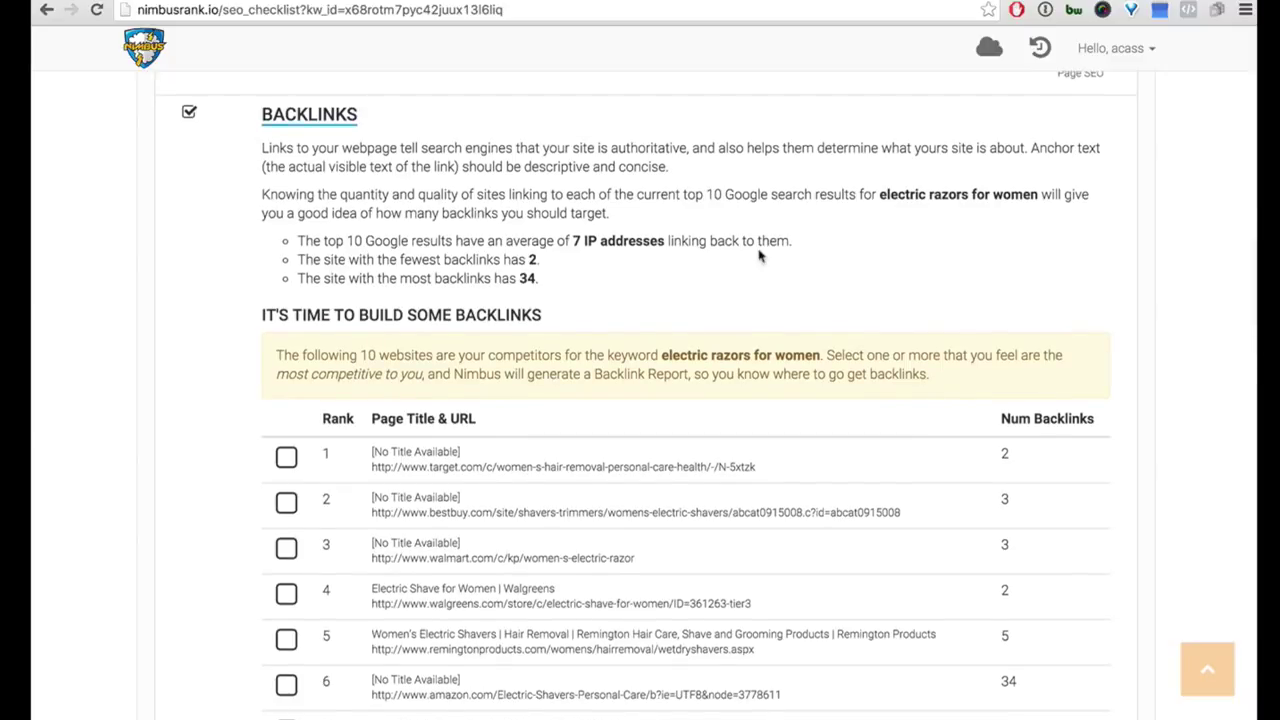
{"action": "scroll", "coordinate": [758, 256], "scroll_direction": "down", "scroll_amount": 2}
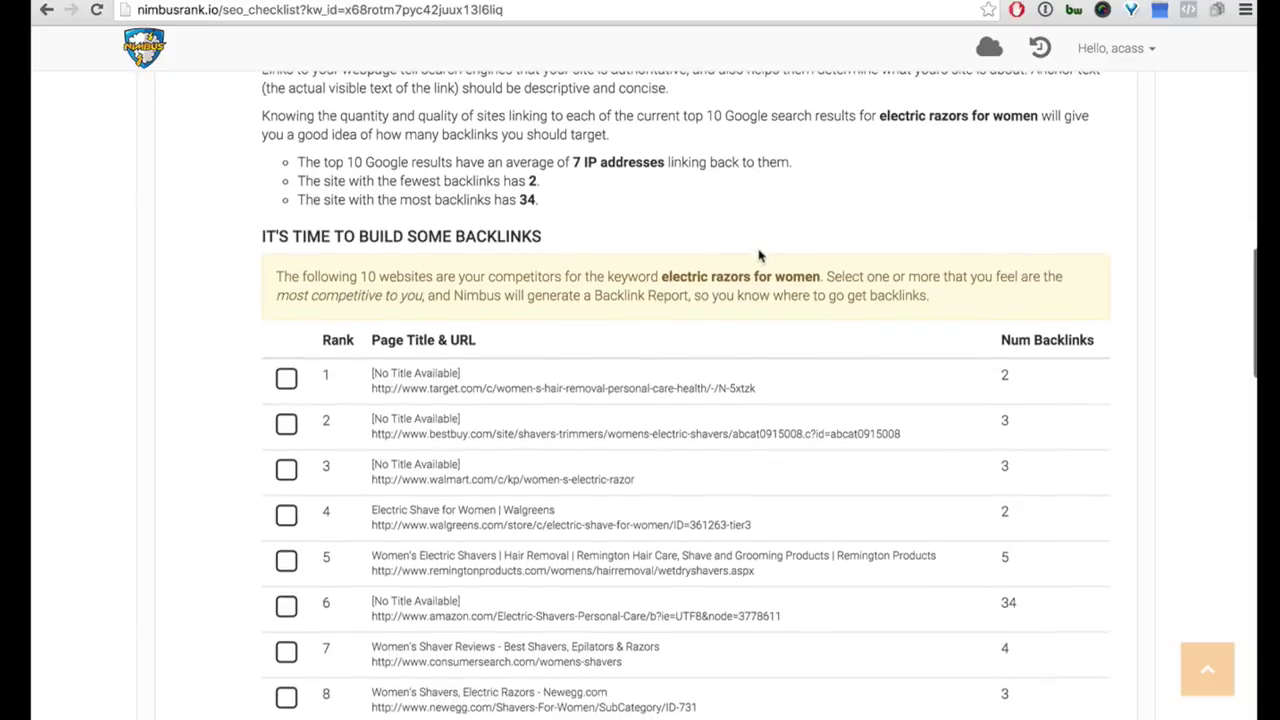
{"action": "scroll", "coordinate": [190, 314], "scroll_direction": "down", "scroll_amount": 3}
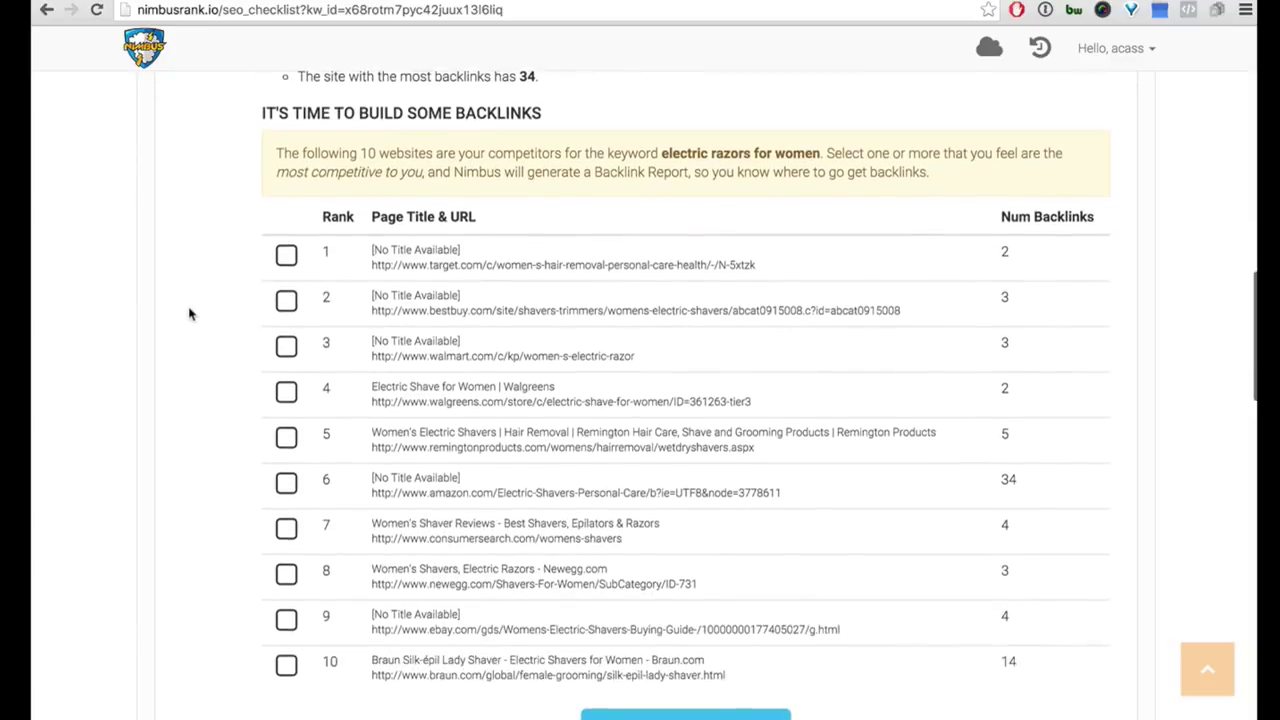
{"action": "left_click", "coordinate": [287, 437]}
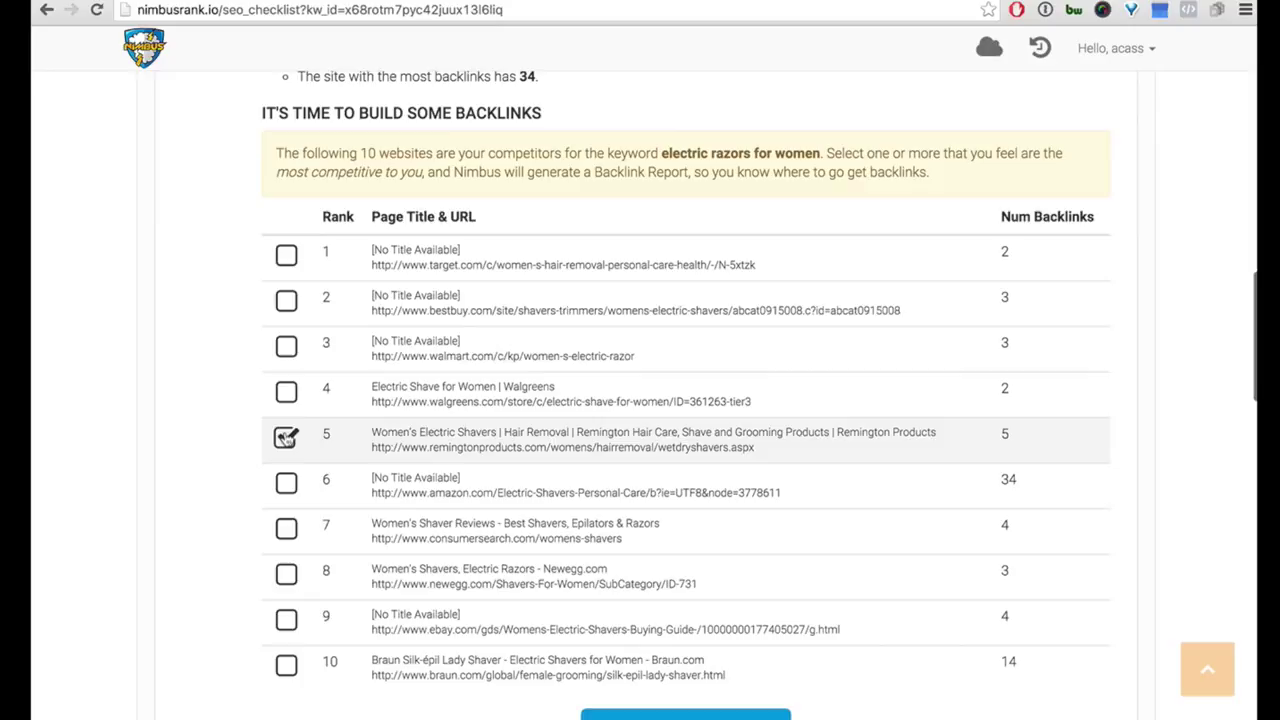
{"action": "left_click", "coordinate": [286, 393]}
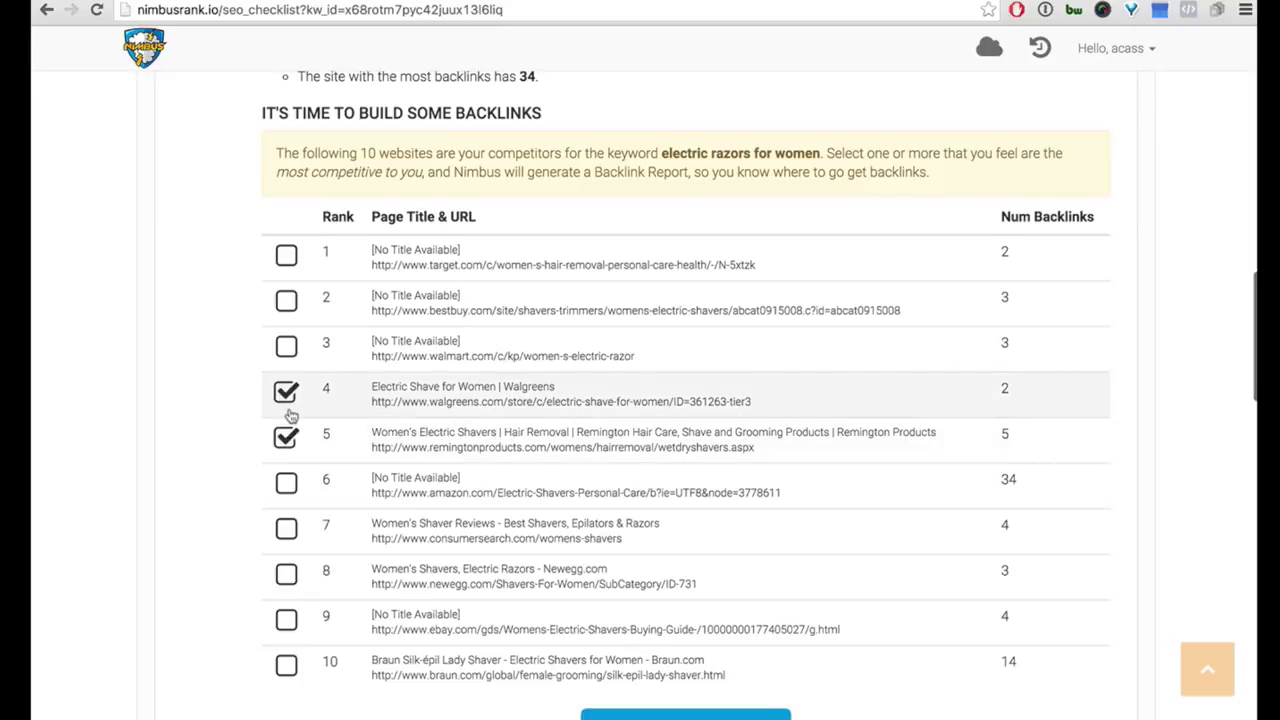
{"action": "left_click", "coordinate": [286, 346]}
{"action": "scroll", "coordinate": [245, 355], "scroll_direction": "down", "scroll_amount": 3}
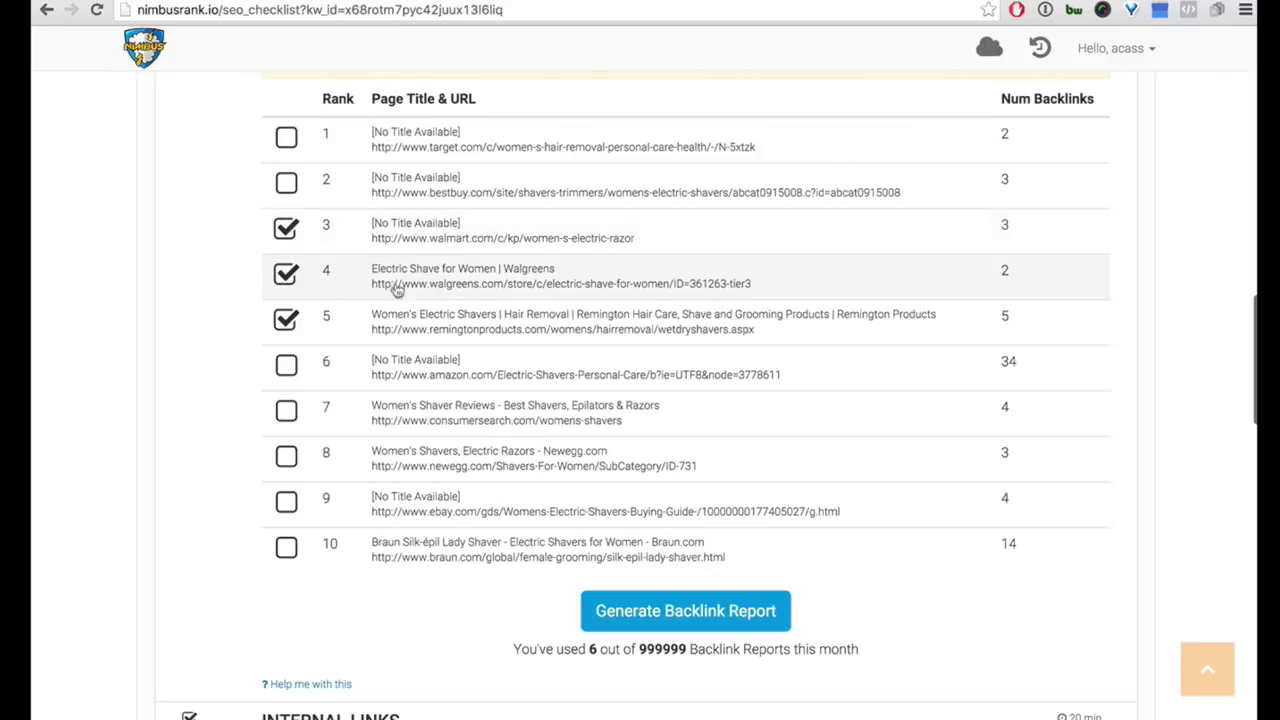
{"action": "left_click", "coordinate": [286, 229]}
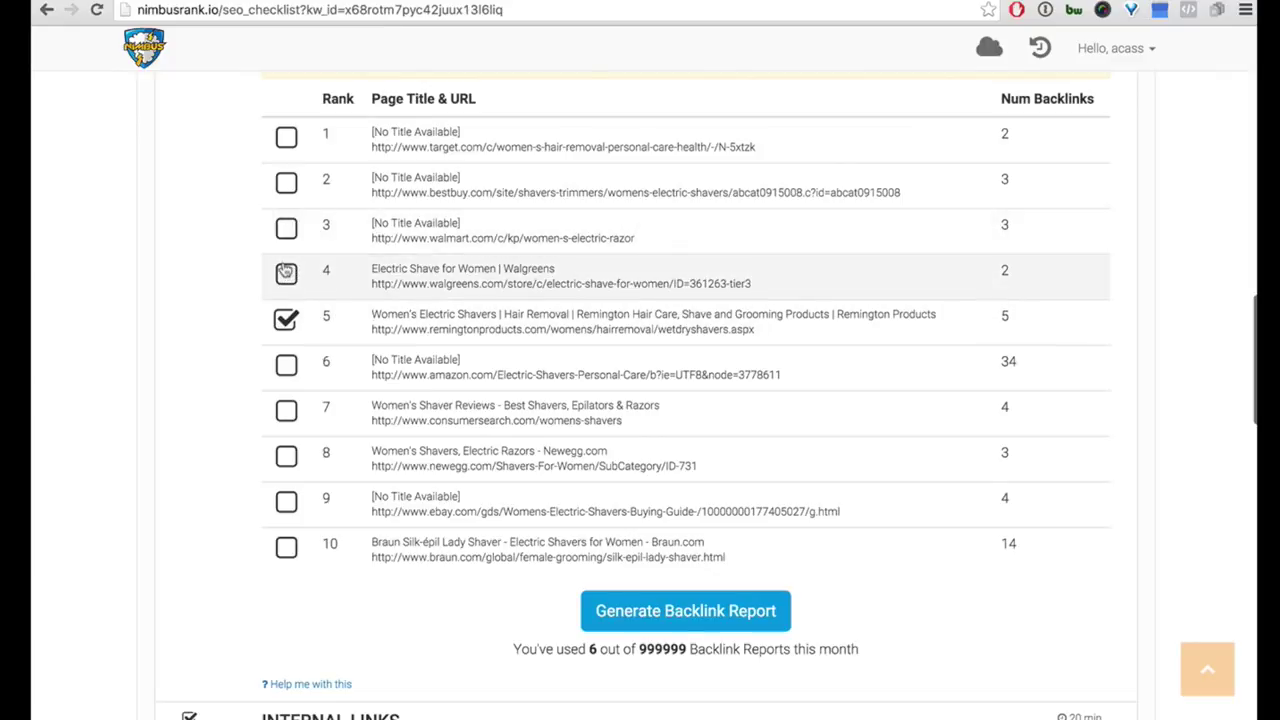
{"action": "left_click", "coordinate": [286, 272]}
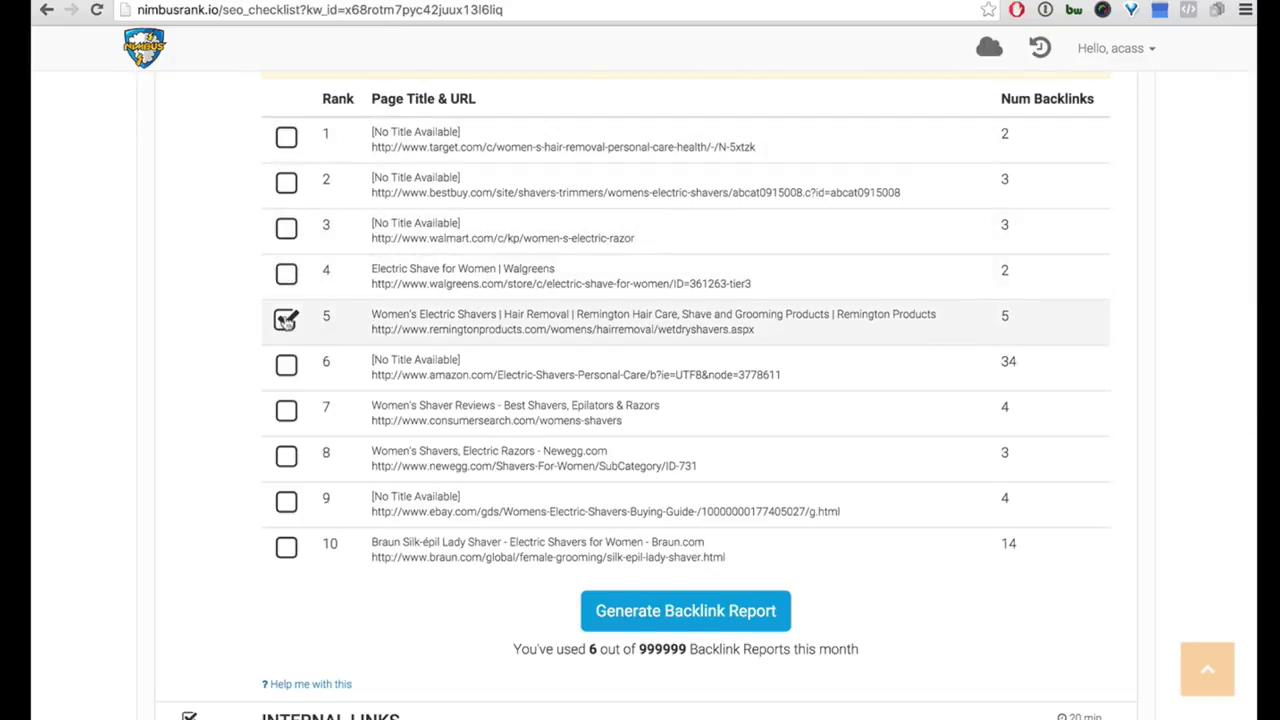
{"action": "left_click", "coordinate": [286, 320]}
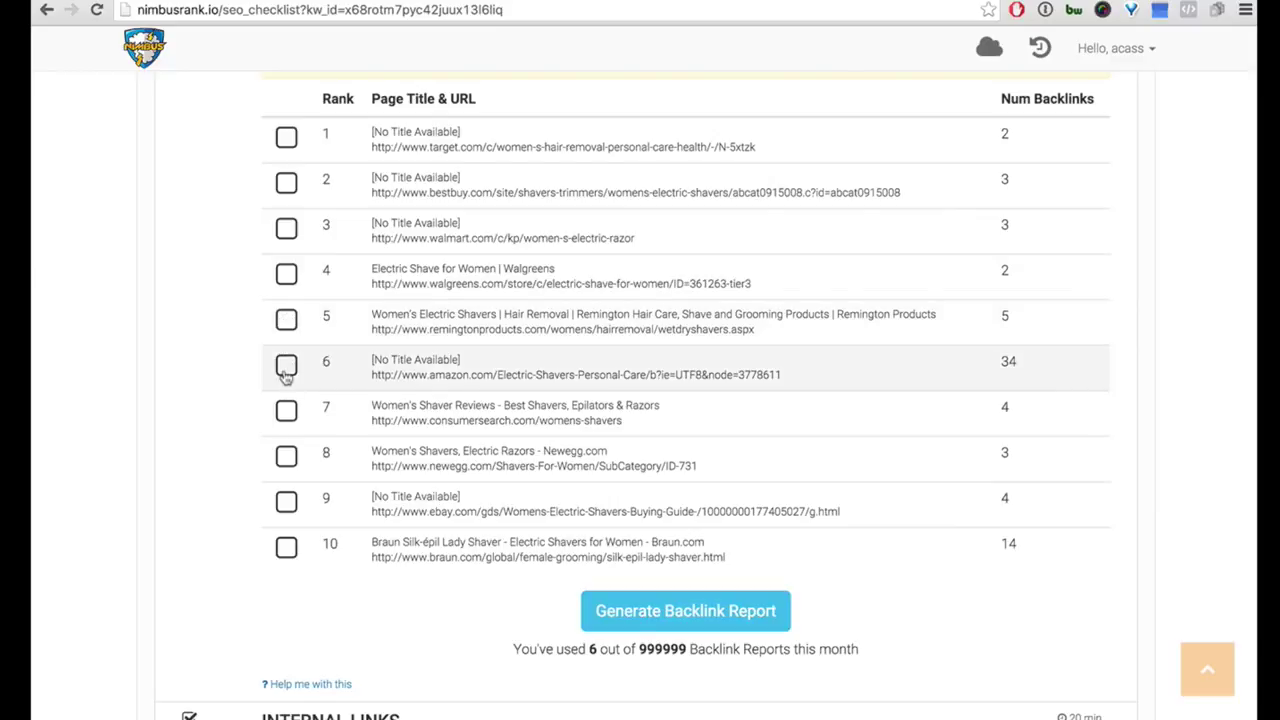
Step: Generate a backlink report for the Newegg, eBay and Braun competitor pages ranked 8 to 10, and approve using 3 credits
{"action": "left_click", "coordinate": [283, 460]}
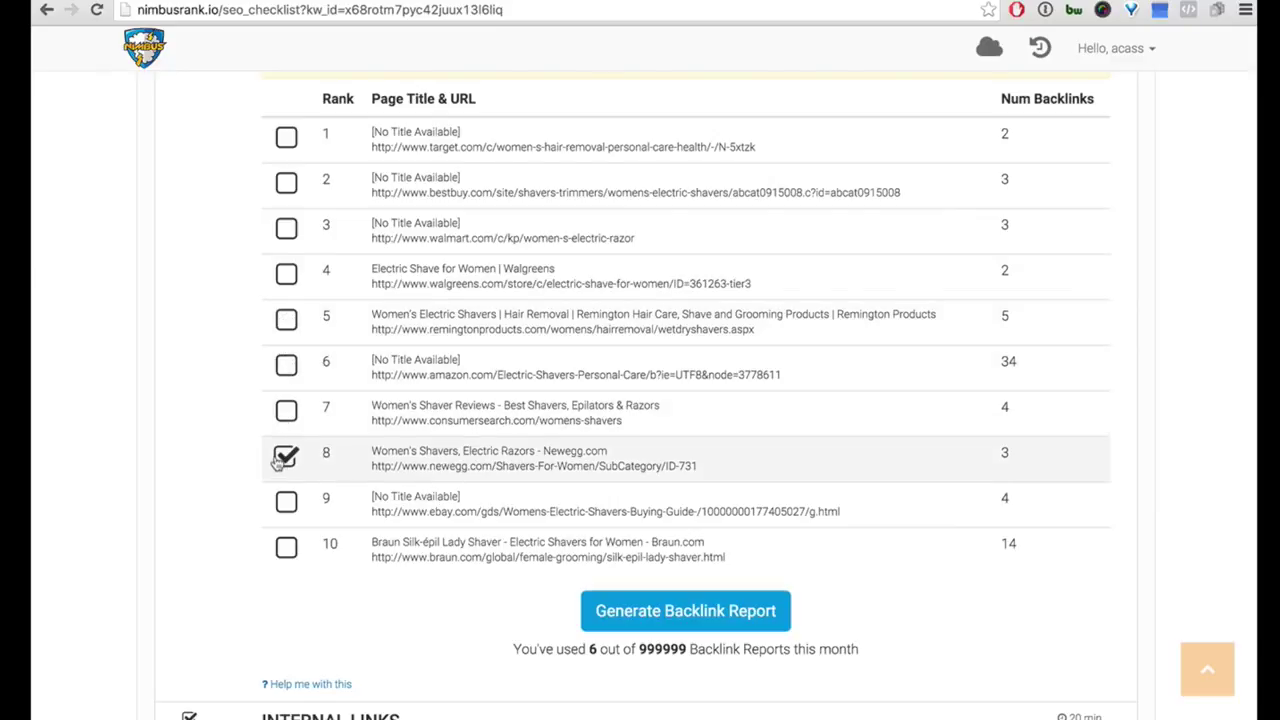
{"action": "left_click", "coordinate": [285, 503]}
{"action": "left_click", "coordinate": [285, 546]}
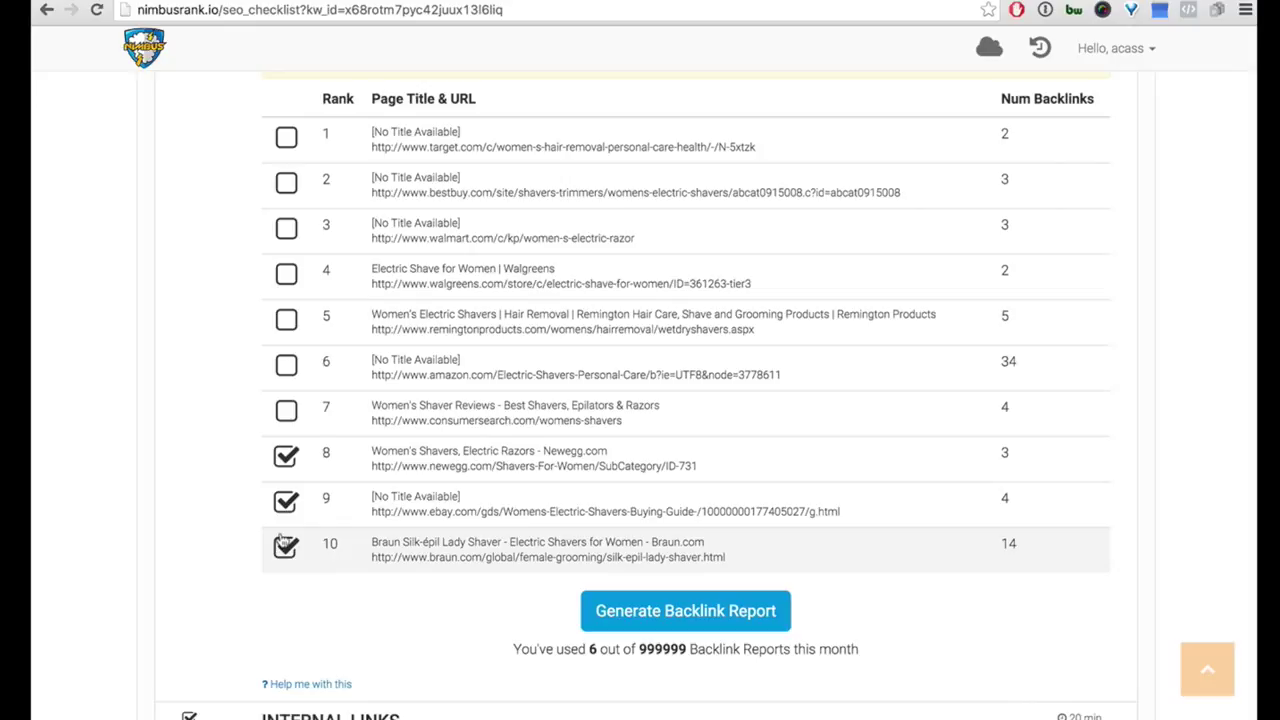
{"action": "scroll", "coordinate": [281, 335], "scroll_direction": "up", "scroll_amount": 3}
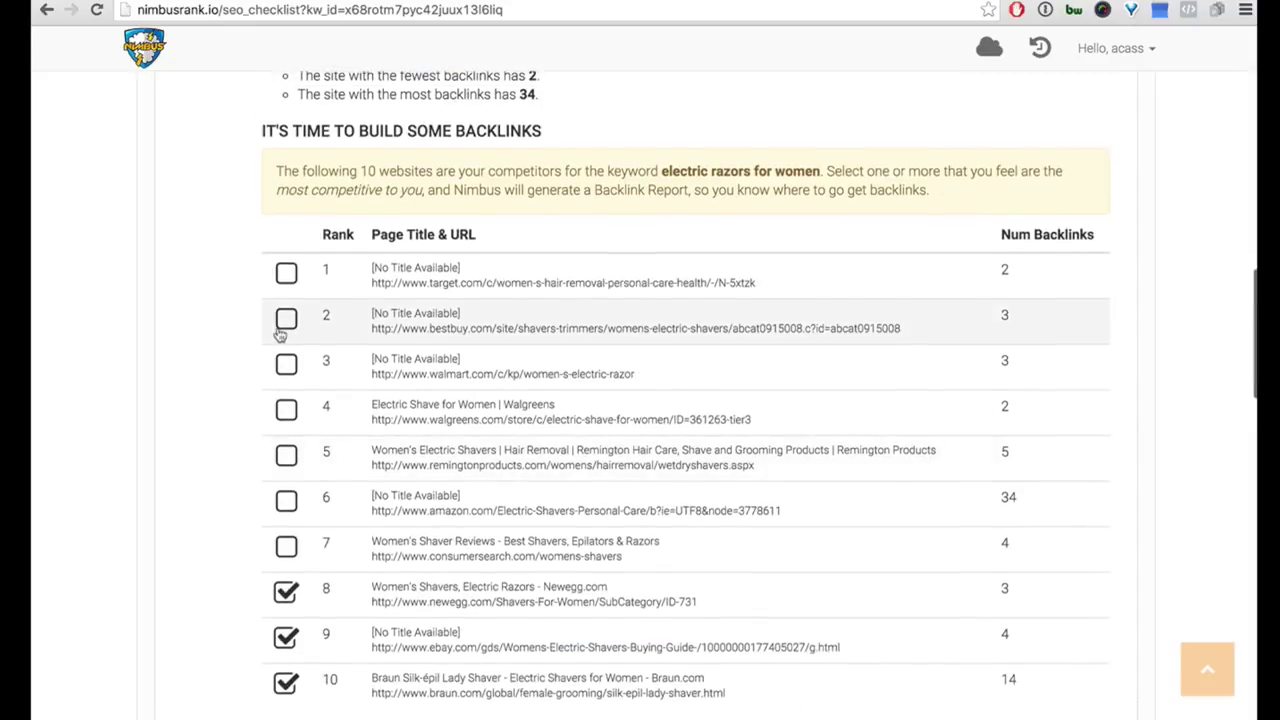
{"action": "scroll", "coordinate": [281, 380], "scroll_direction": "down", "scroll_amount": 5}
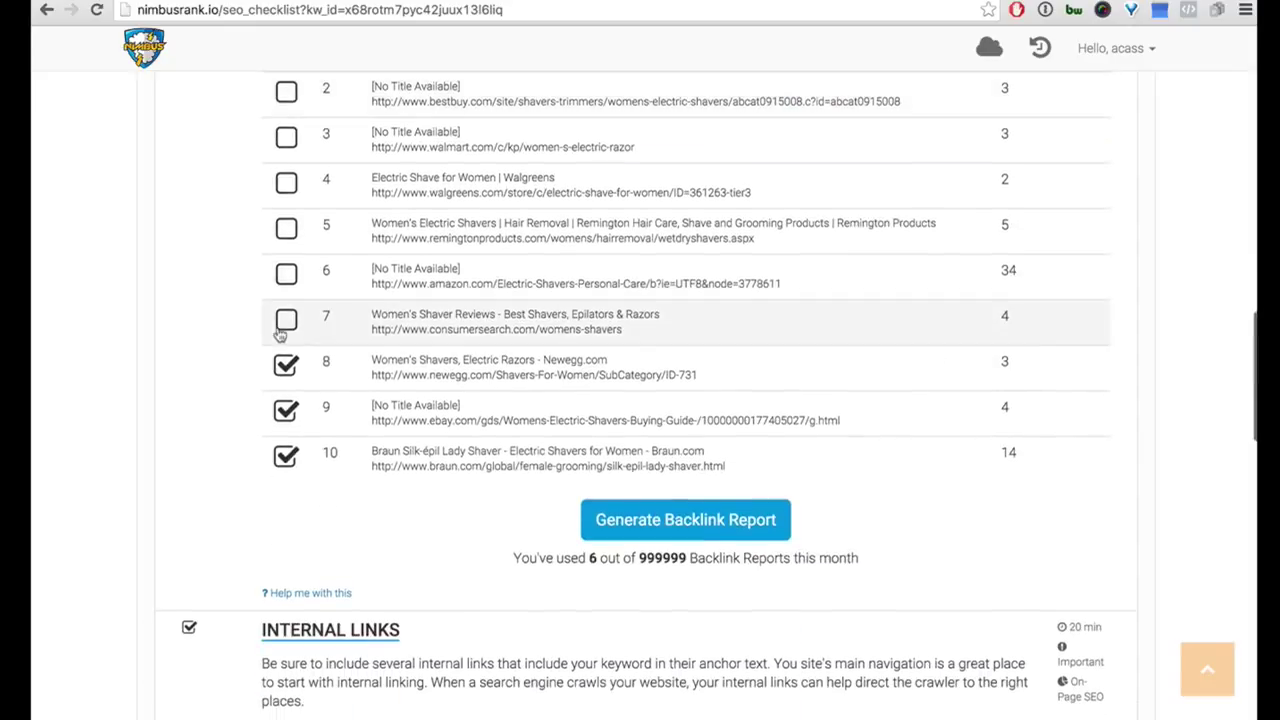
{"action": "left_click", "coordinate": [752, 521]}
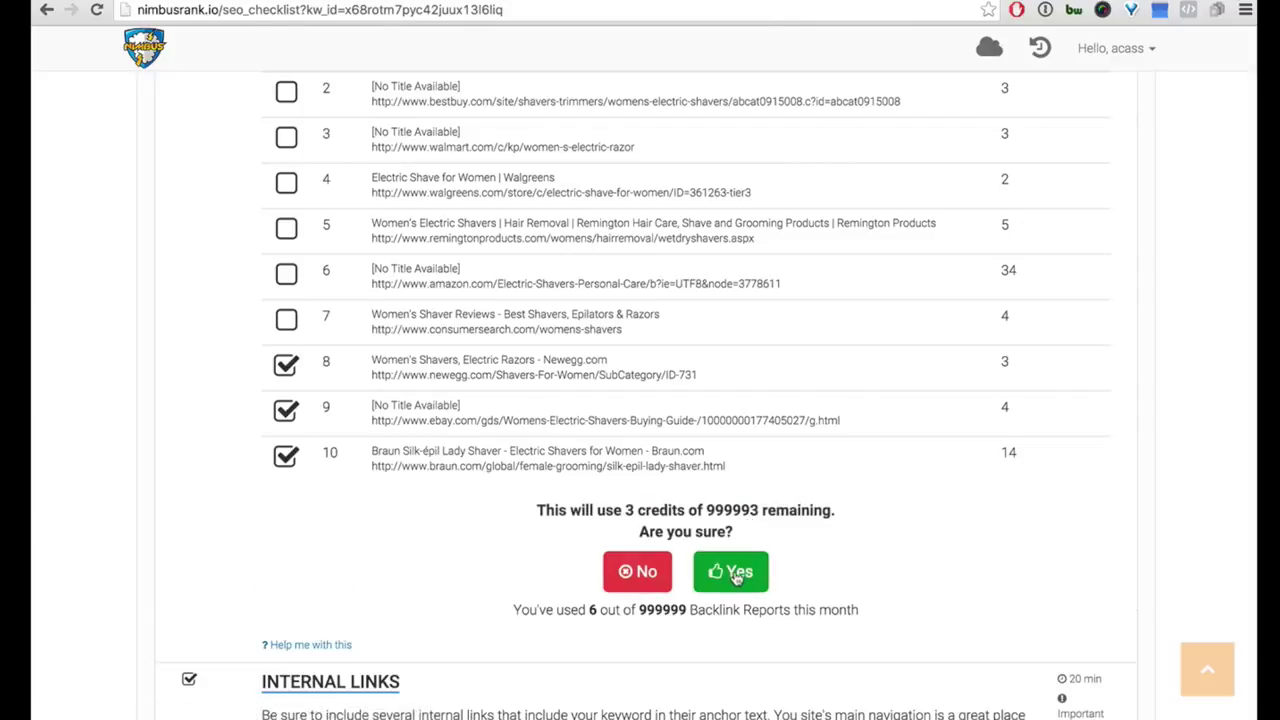
{"action": "left_click", "coordinate": [733, 572]}
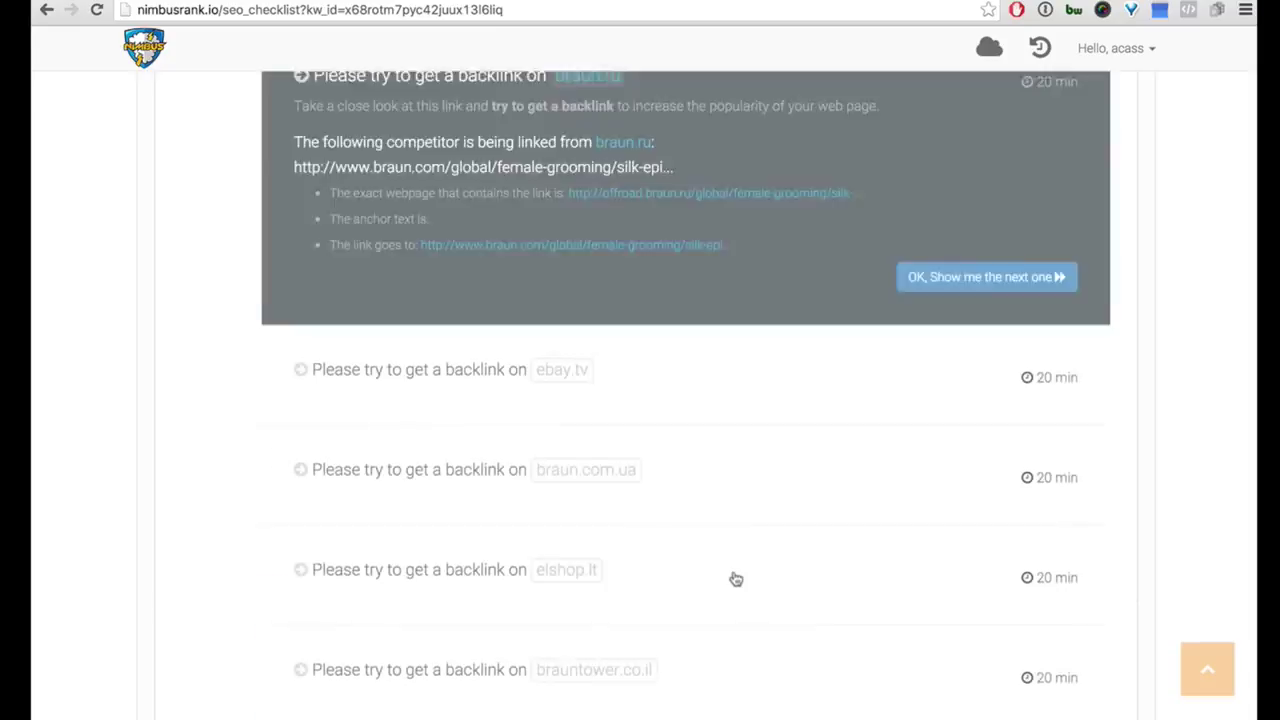
Step: Review the suggested backlink sources in order, reading the link details for braun.ru, ebay.tv and braun.com.ua
{"action": "scroll", "coordinate": [735, 576], "scroll_direction": "up", "scroll_amount": 3}
{"action": "scroll", "coordinate": [734, 573], "scroll_direction": "down", "scroll_amount": 2}
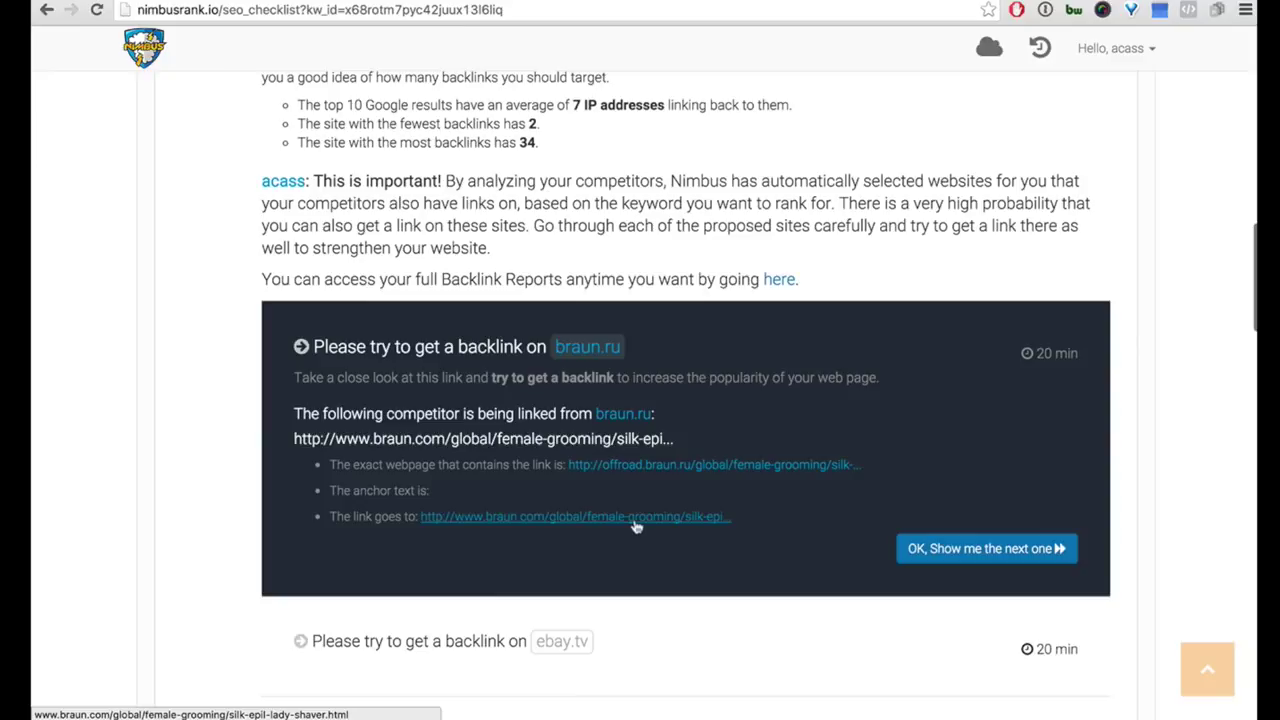
{"action": "left_click", "coordinate": [924, 552]}
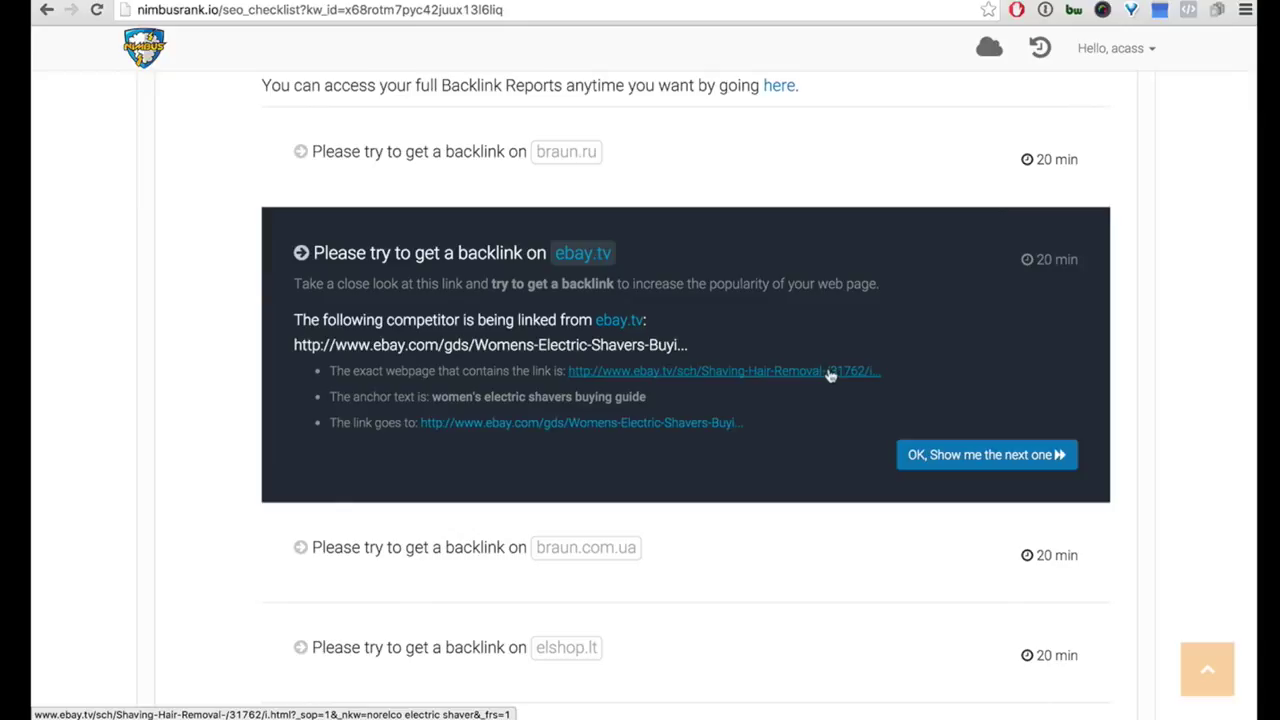
{"action": "scroll", "coordinate": [830, 374], "scroll_direction": "down", "scroll_amount": 1}
{"action": "left_click", "coordinate": [968, 420]}
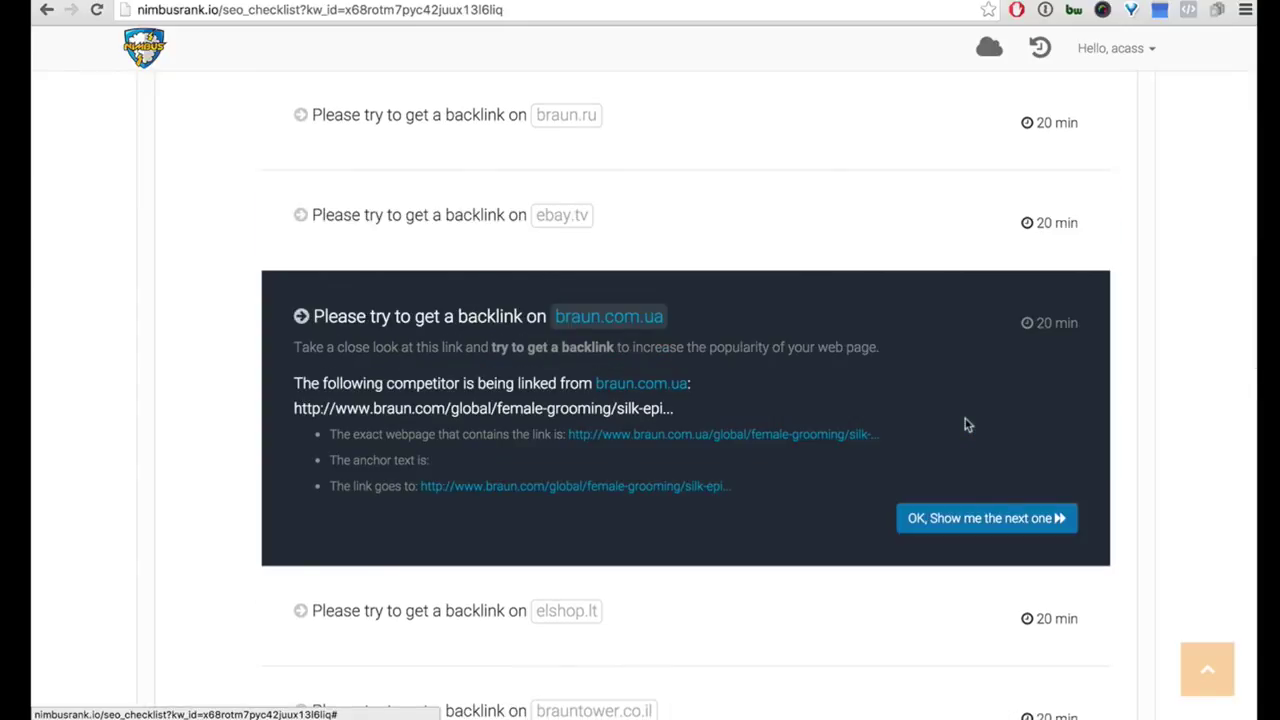
{"action": "scroll", "coordinate": [963, 423], "scroll_direction": "up", "scroll_amount": 3}
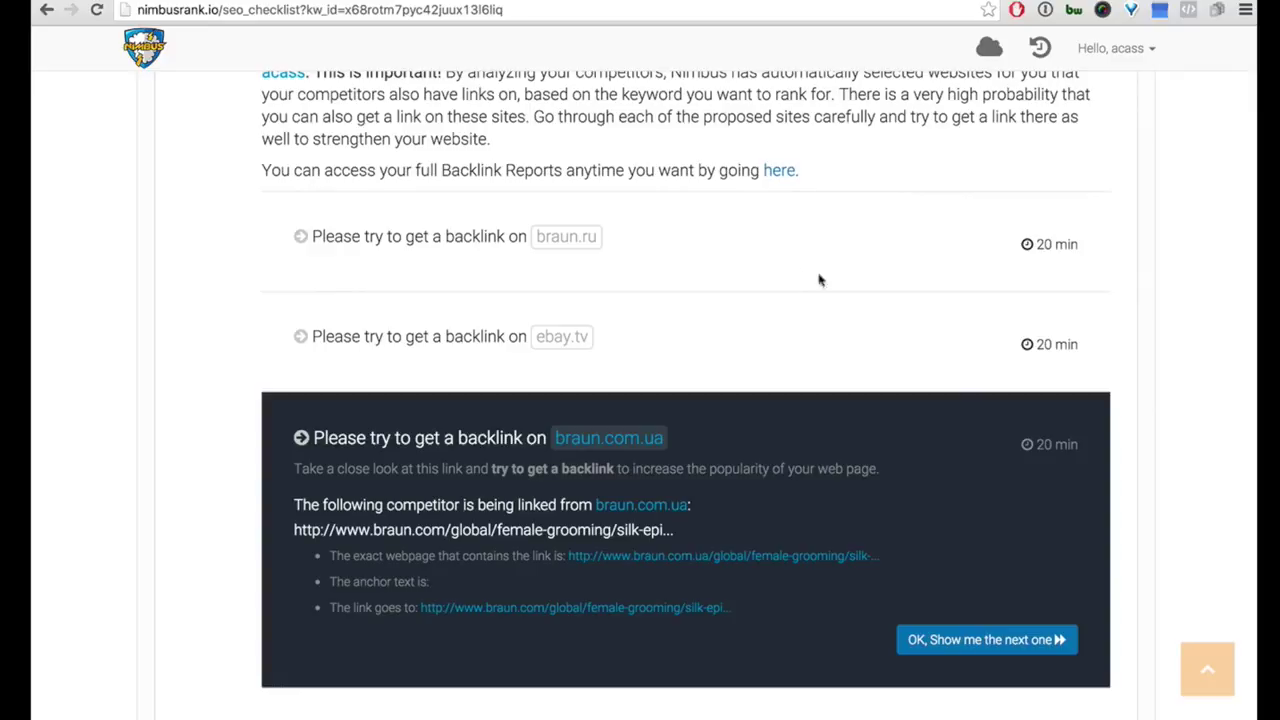
Step: Look through the remaining backlink suggestions and show the link details for longhairstyles2014-2015.com
{"action": "scroll", "coordinate": [767, 375], "scroll_direction": "down", "scroll_amount": 3}
{"action": "scroll", "coordinate": [851, 517], "scroll_direction": "down", "scroll_amount": 3}
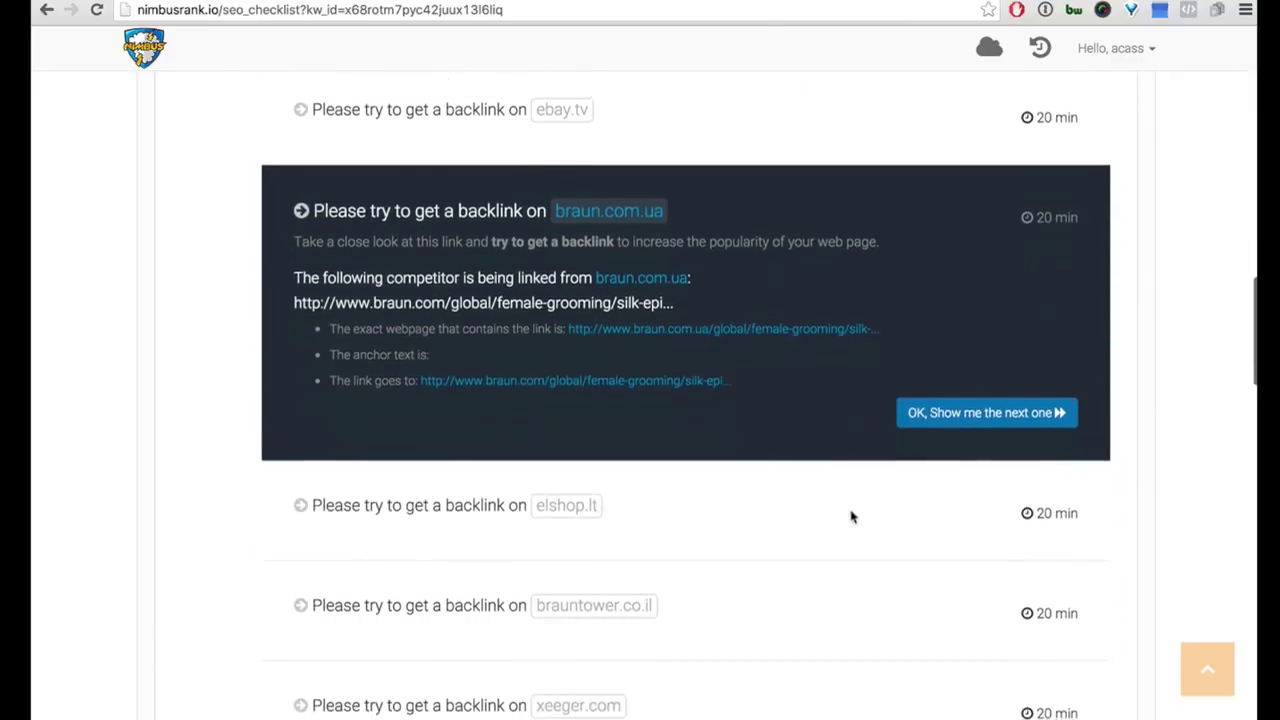
{"action": "scroll", "coordinate": [870, 506], "scroll_direction": "down", "scroll_amount": 4}
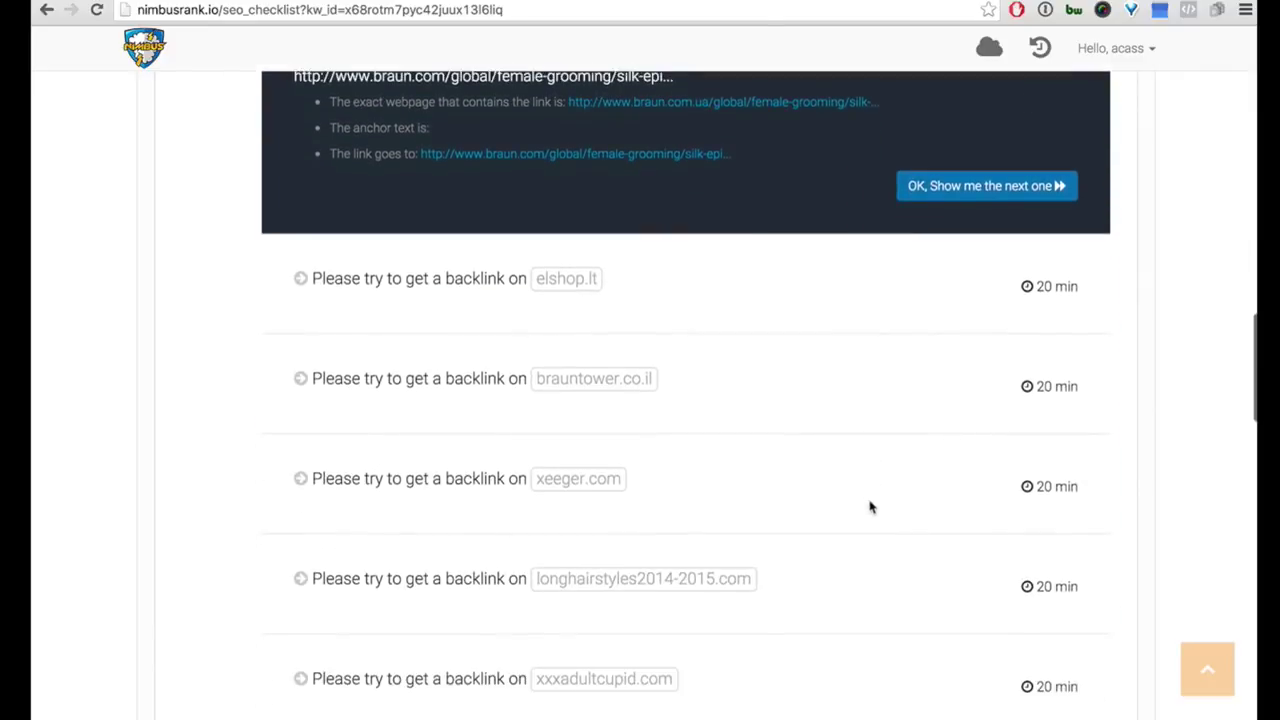
{"action": "scroll", "coordinate": [870, 507], "scroll_direction": "down", "scroll_amount": 3}
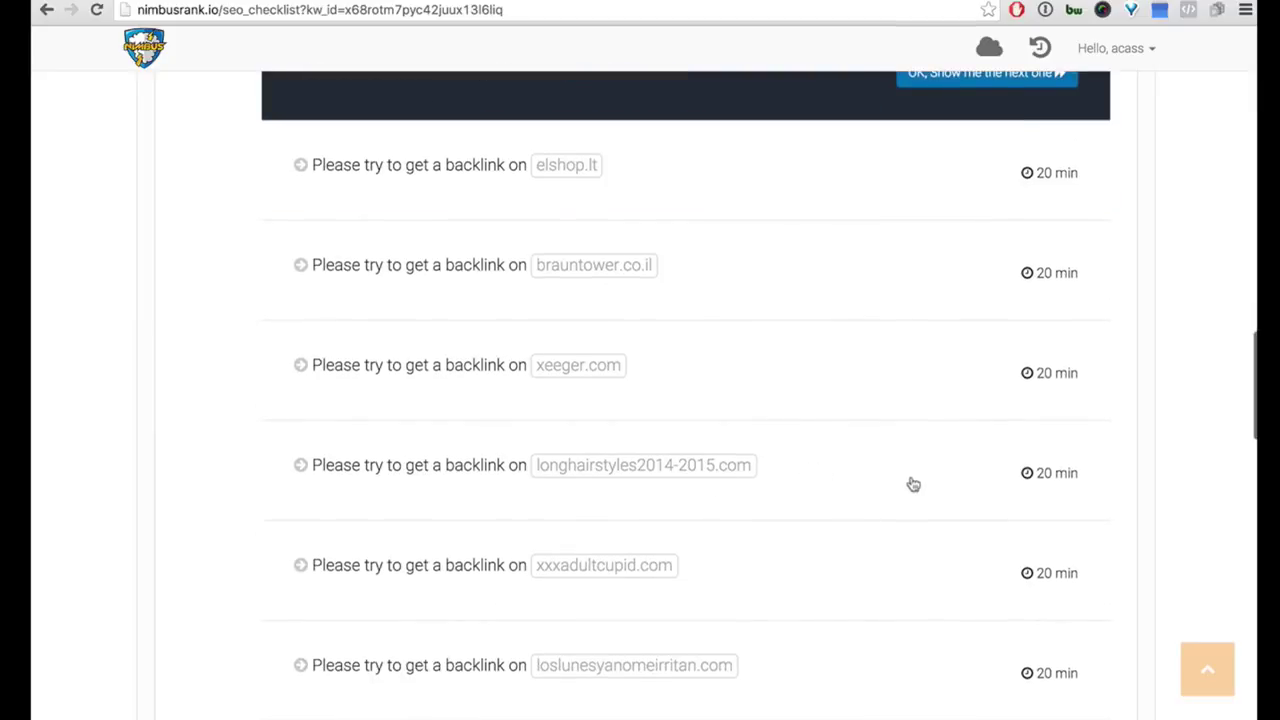
{"action": "left_click", "coordinate": [911, 483]}
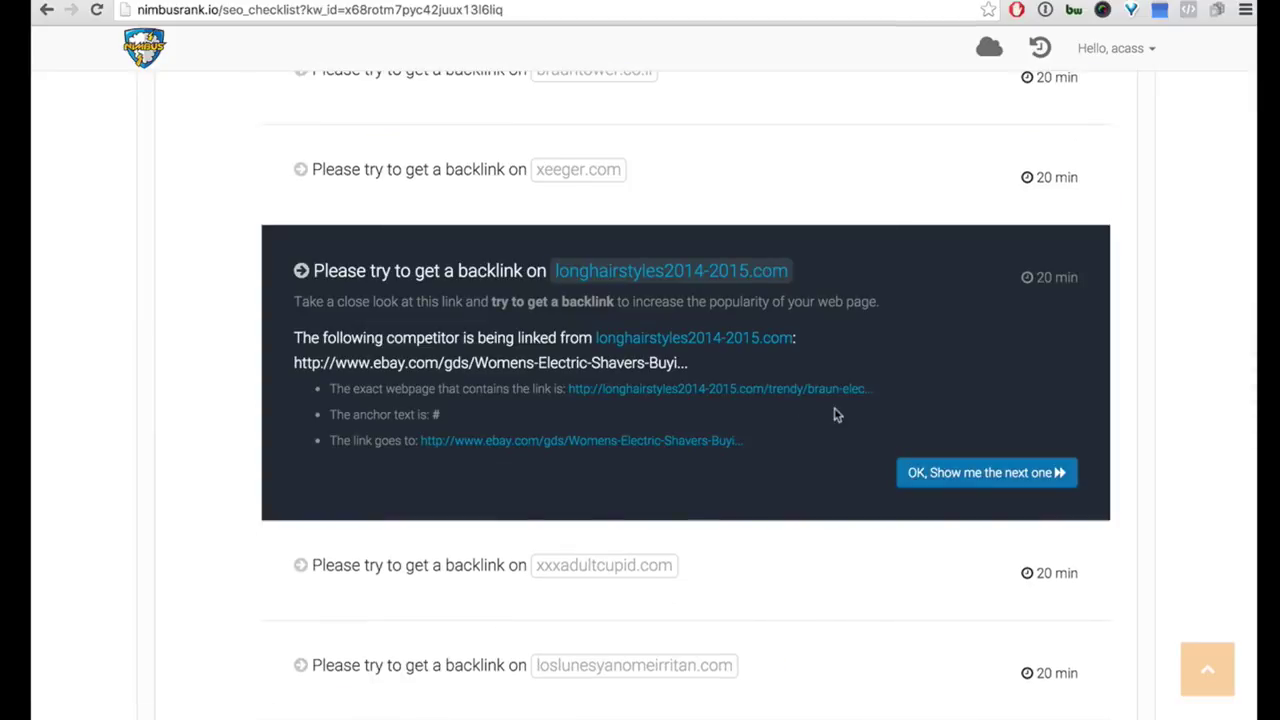
{"action": "scroll", "coordinate": [836, 416], "scroll_direction": "down", "scroll_amount": 3}
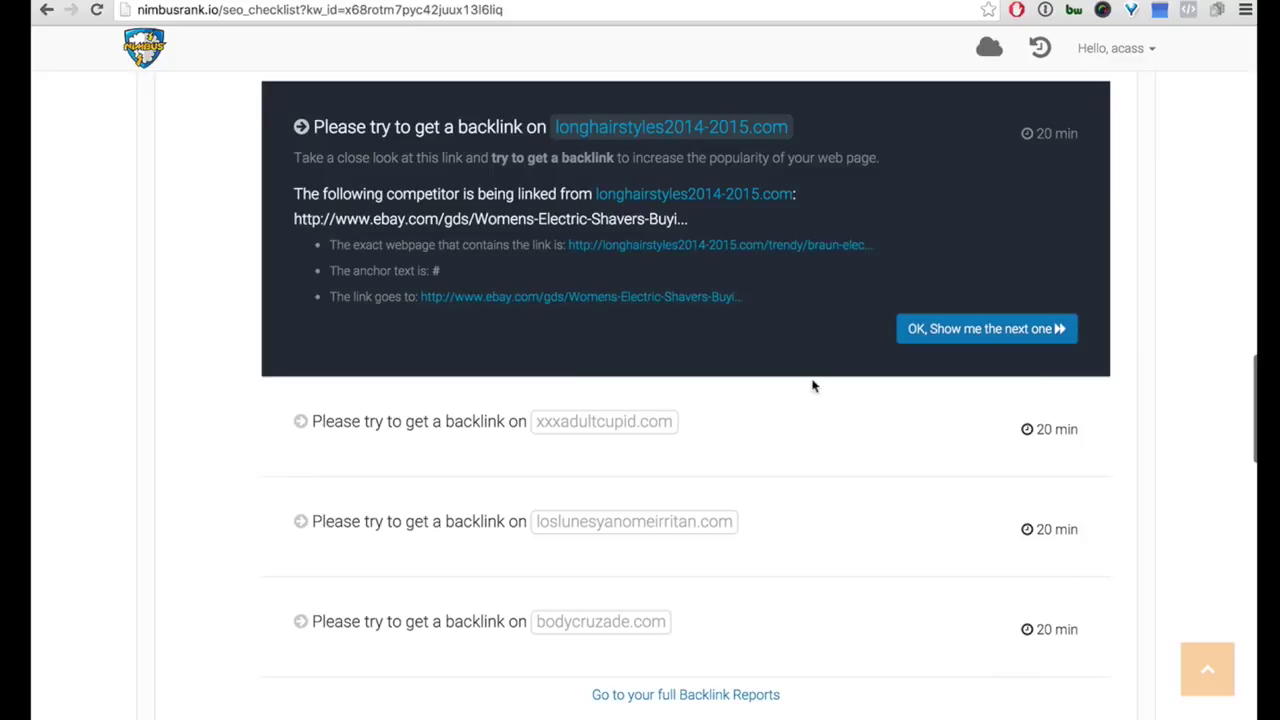
Step: Show the link details for xxxadultcupid.com, view the exact webpage containing the competitor's link, and return to the checklist
{"action": "left_click", "coordinate": [771, 437]}
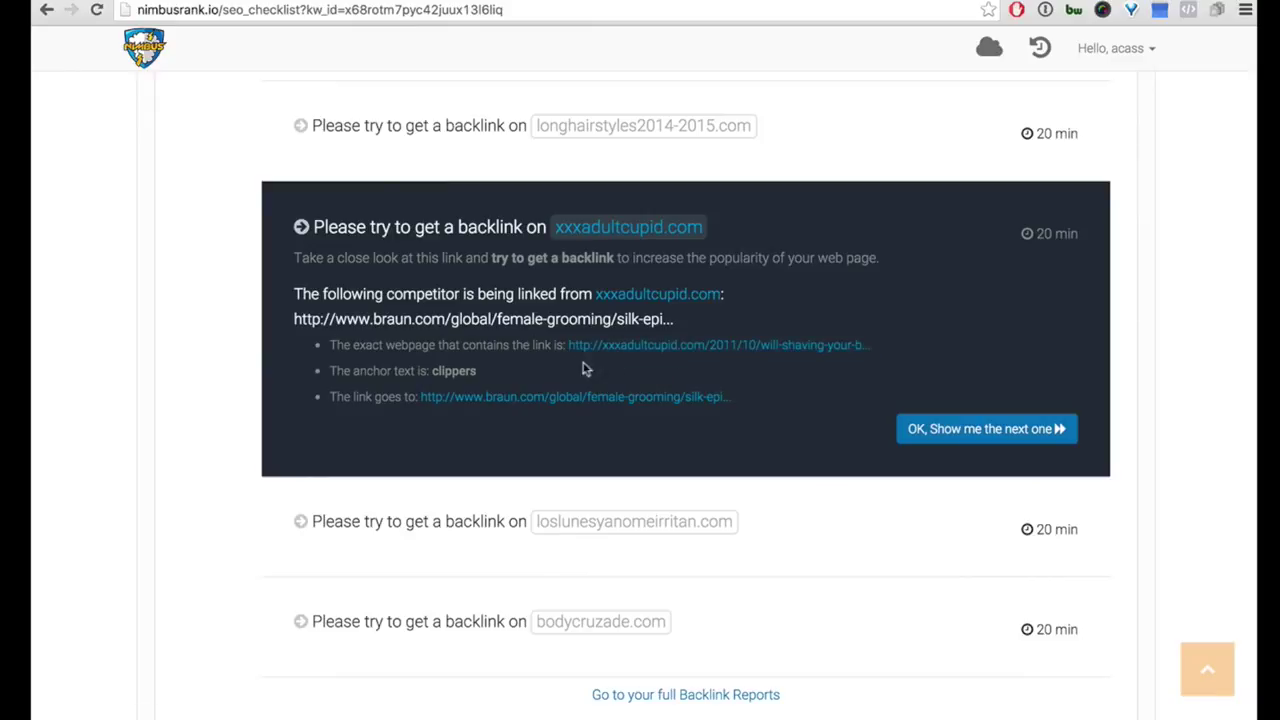
{"action": "left_click", "coordinate": [706, 347]}
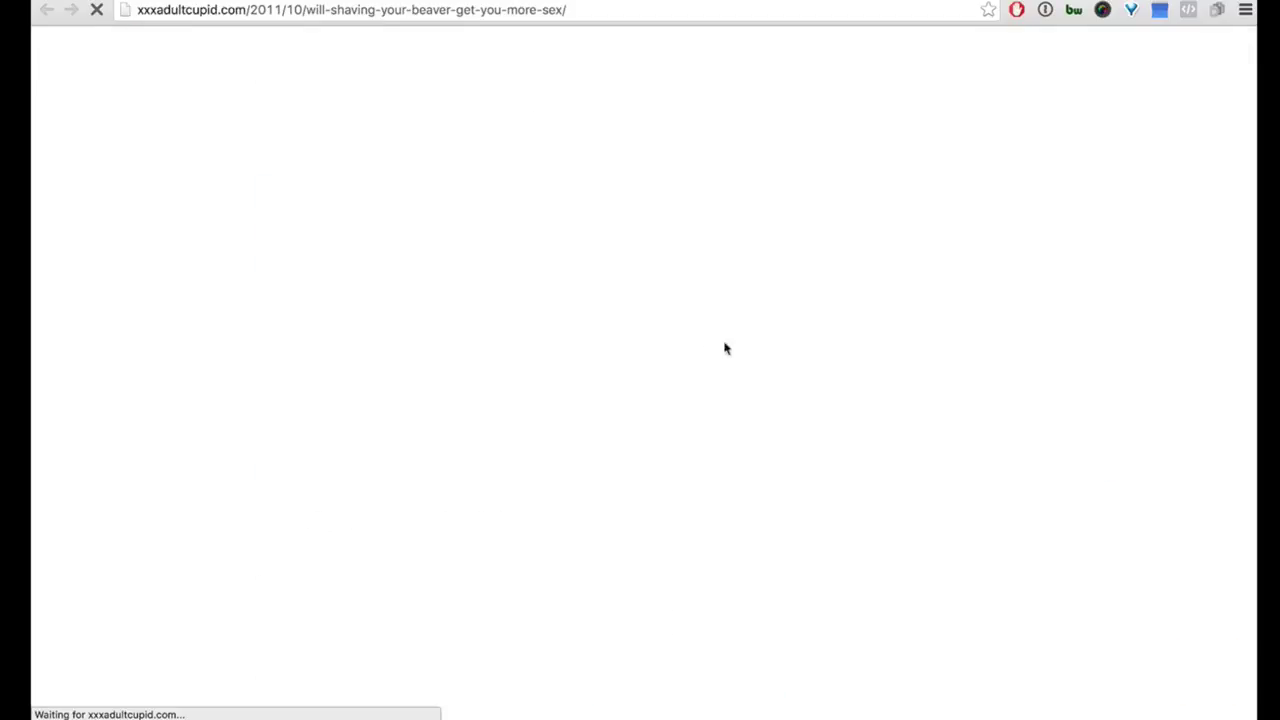
{"action": "key", "text": "super+w"}
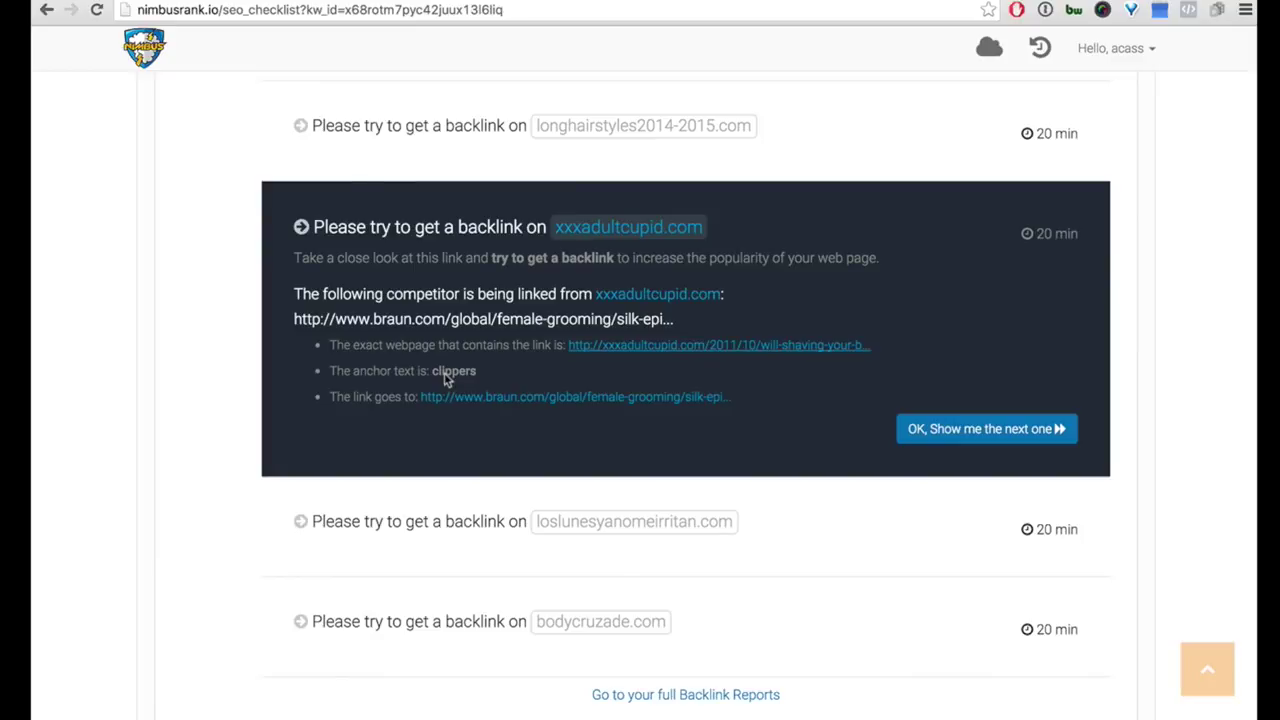
Step: Review the whole SEO checklist for "electric razors for women", from the keyword score and domain name tactic through the HTML and XML sitemaps
{"action": "scroll", "coordinate": [445, 378], "scroll_direction": "up", "scroll_amount": 20}
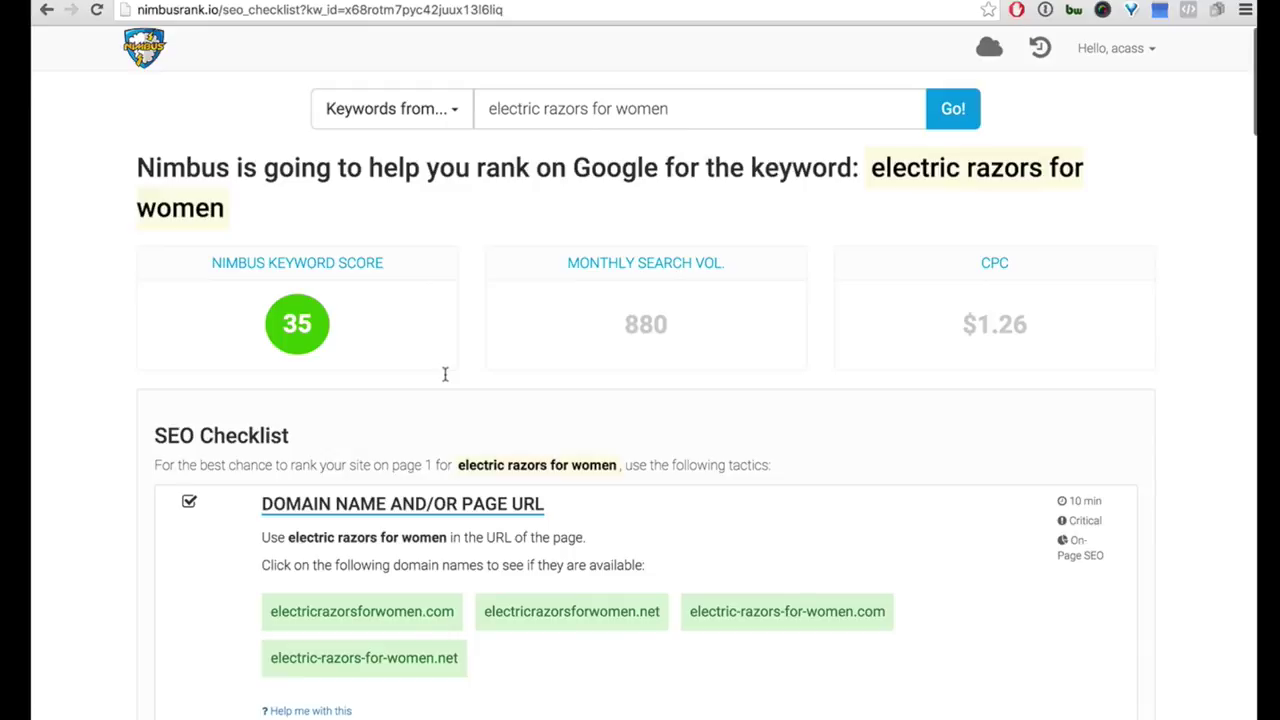
{"action": "scroll", "coordinate": [443, 372], "scroll_direction": "down", "scroll_amount": 5}
{"action": "scroll", "coordinate": [472, 245], "scroll_direction": "down", "scroll_amount": 20}
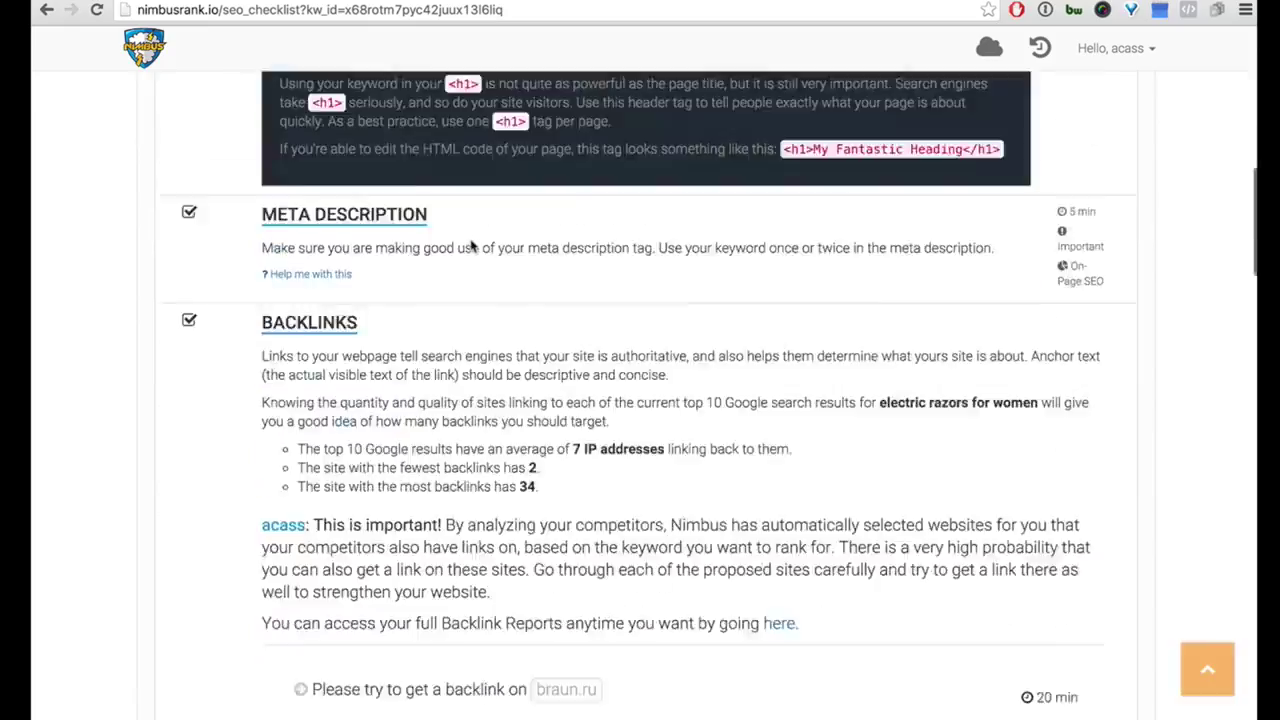
{"action": "scroll", "coordinate": [472, 245], "scroll_direction": "up", "scroll_amount": 15}
{"action": "scroll", "coordinate": [472, 245], "scroll_direction": "down", "scroll_amount": 20}
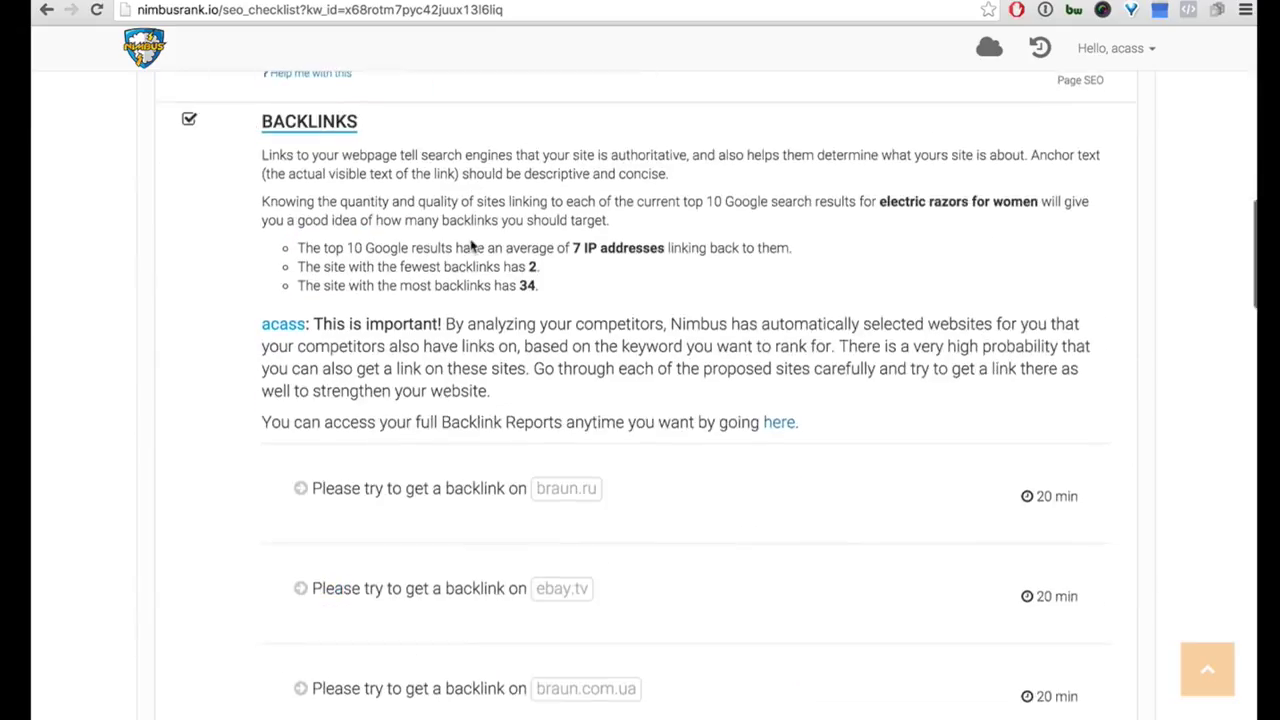
{"action": "scroll", "coordinate": [472, 245], "scroll_direction": "down", "scroll_amount": 6}
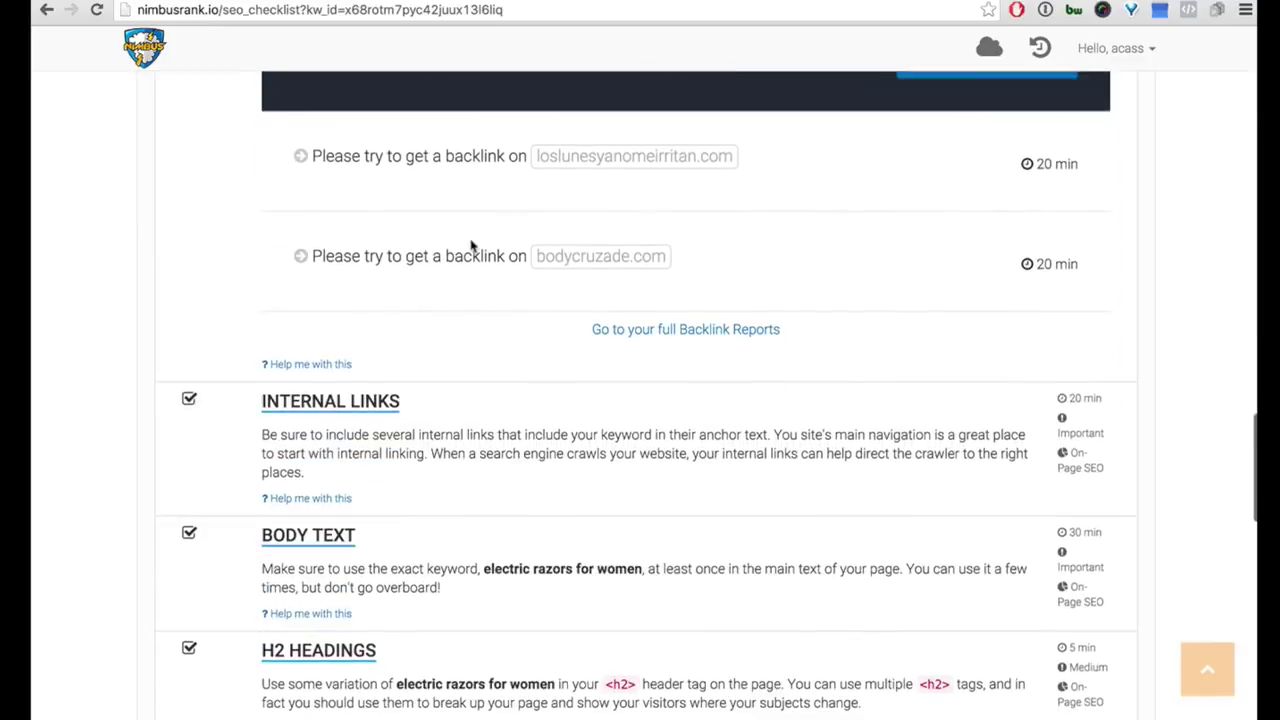
{"action": "scroll", "coordinate": [472, 245], "scroll_direction": "down", "scroll_amount": 6}
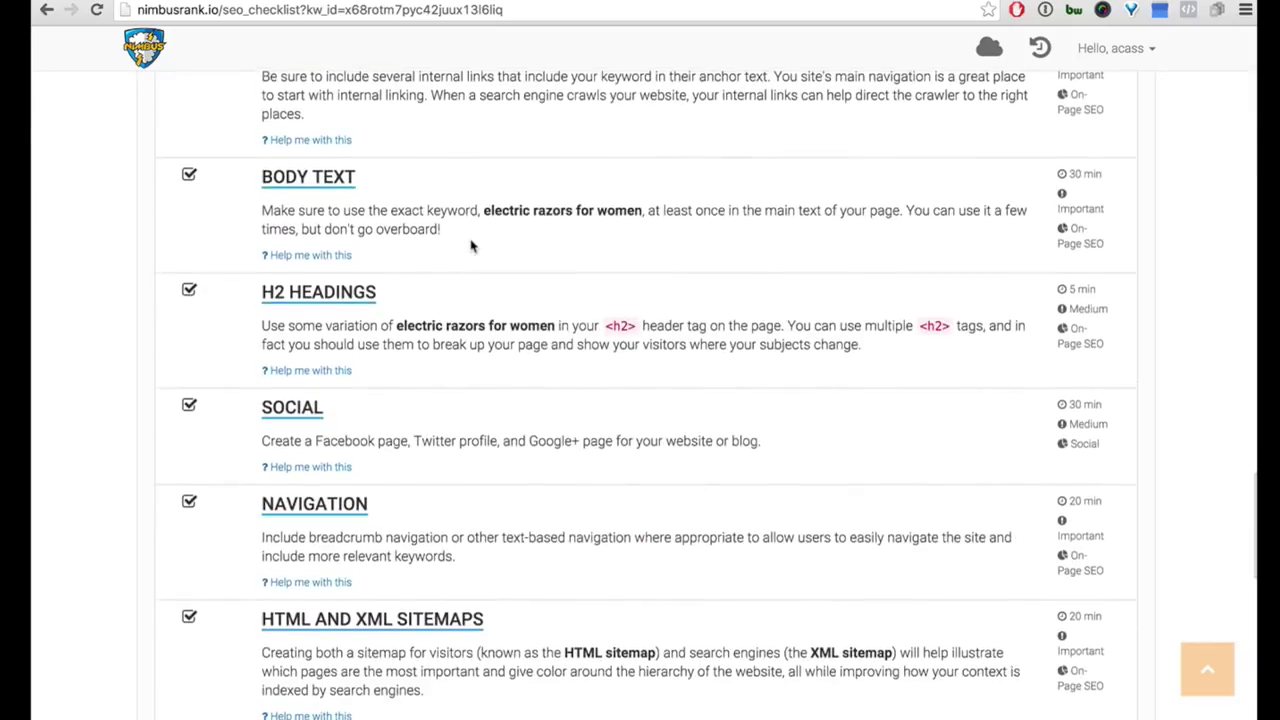
{"action": "scroll", "coordinate": [472, 245], "scroll_direction": "up", "scroll_amount": 3}
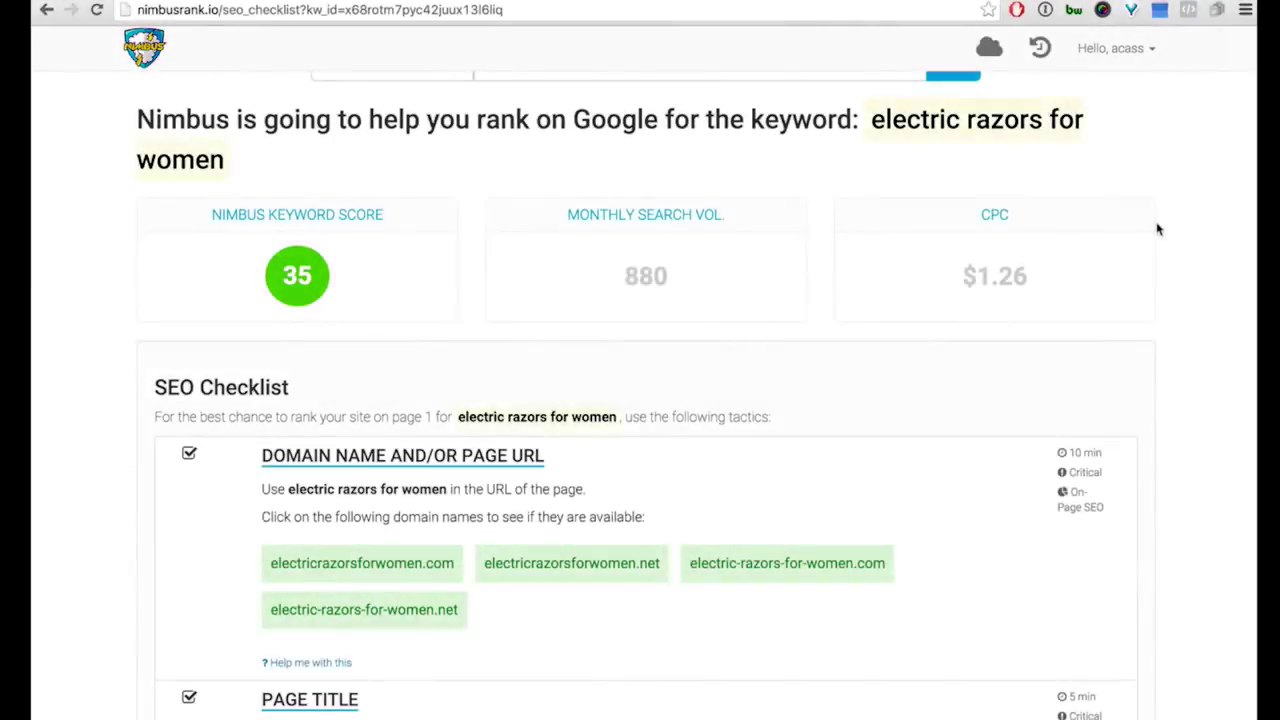
{"action": "scroll", "coordinate": [1157, 229], "scroll_direction": "up", "scroll_amount": 1}
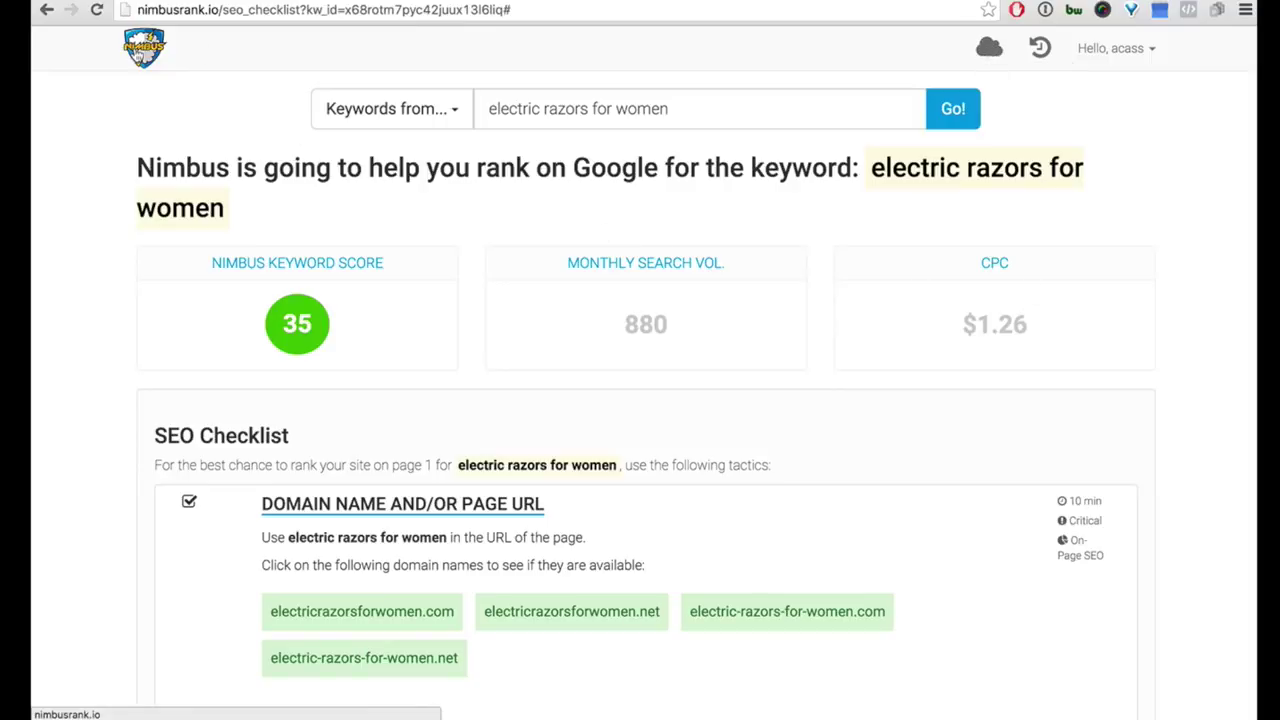
Step: From the Nimbus home page, ask the SEO concierge for help for keyword research newcomers, view the NimbusU page and return home
{"action": "left_click", "coordinate": [135, 33]}
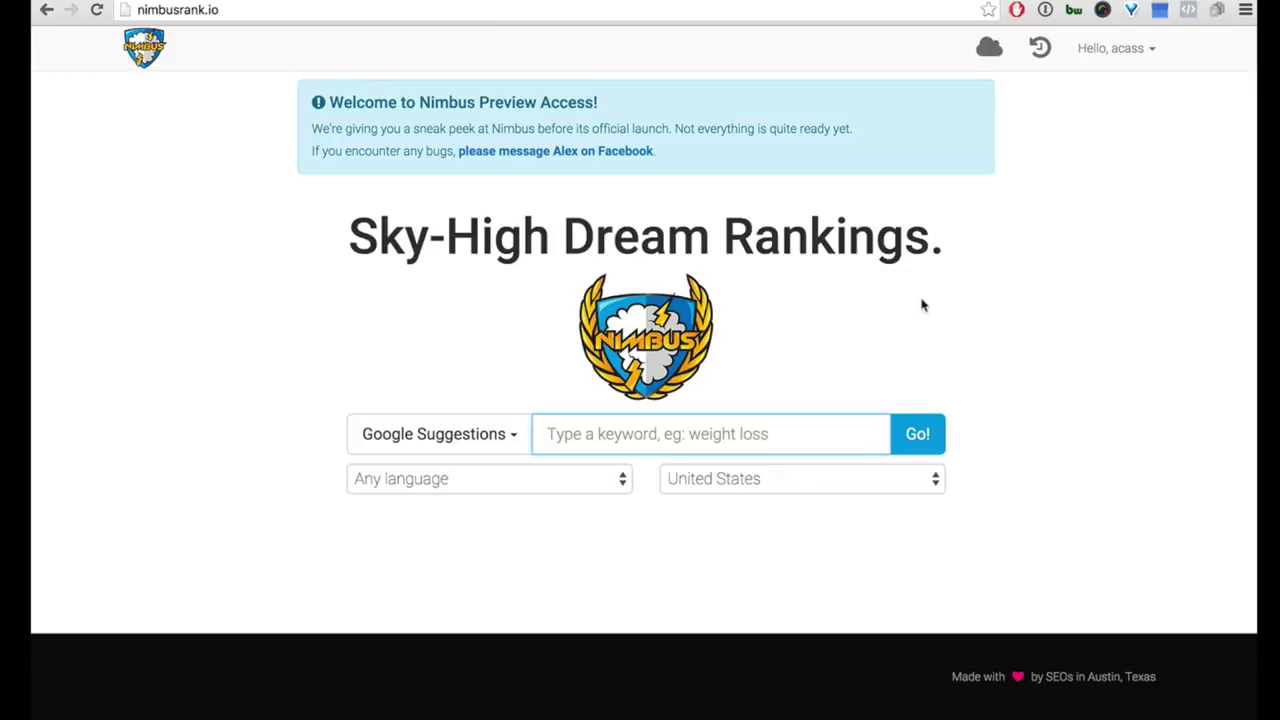
{"action": "left_click", "coordinate": [989, 50]}
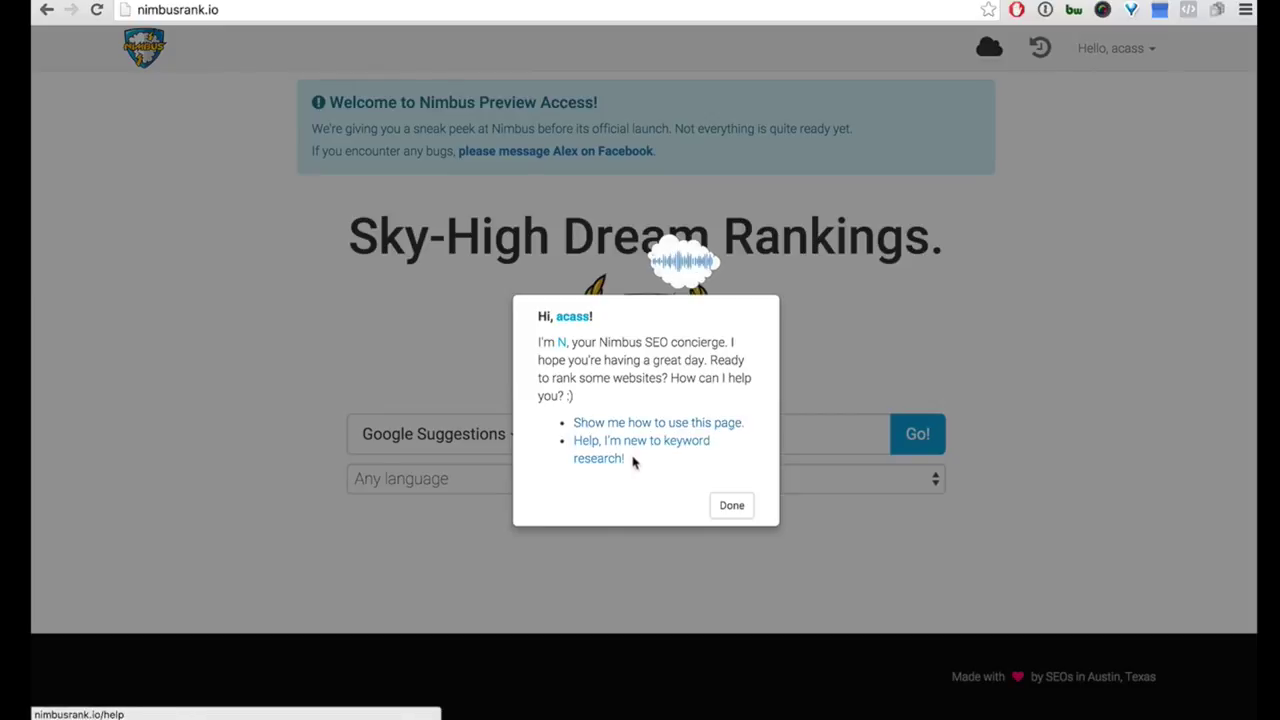
{"action": "left_click", "coordinate": [638, 451]}
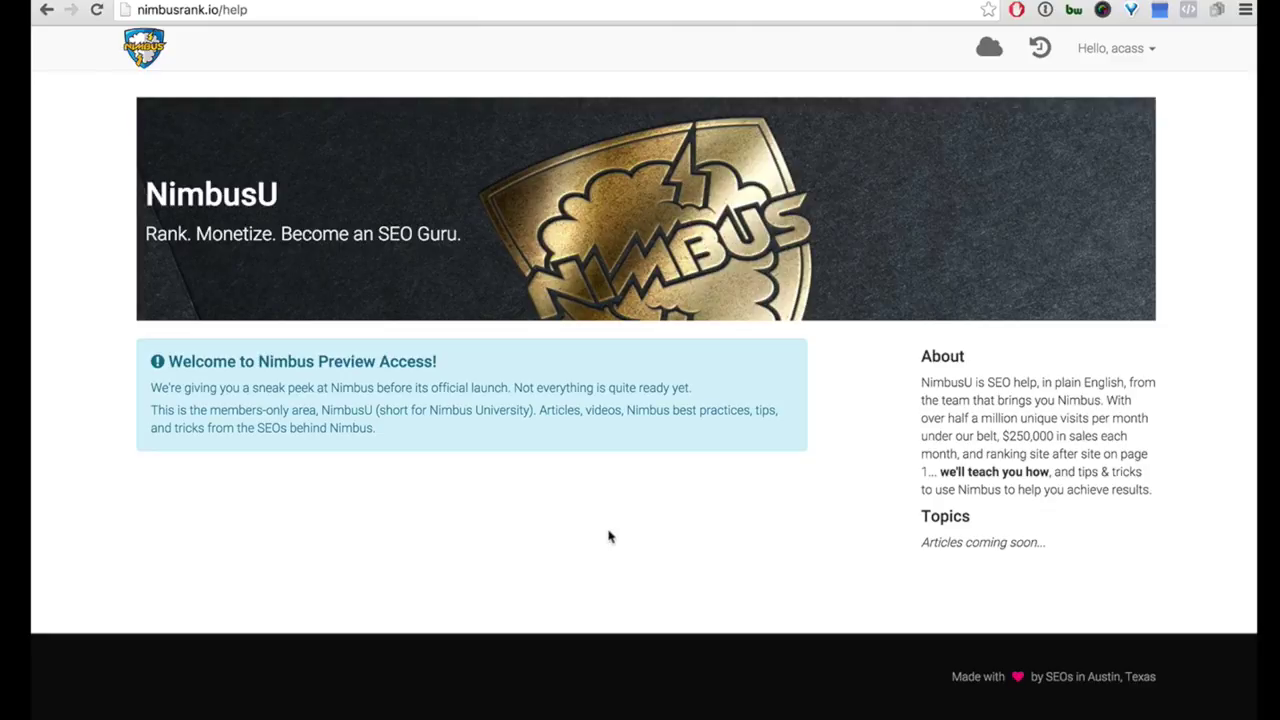
{"action": "scroll", "coordinate": [608, 537], "scroll_direction": "left", "scroll_amount": 5}
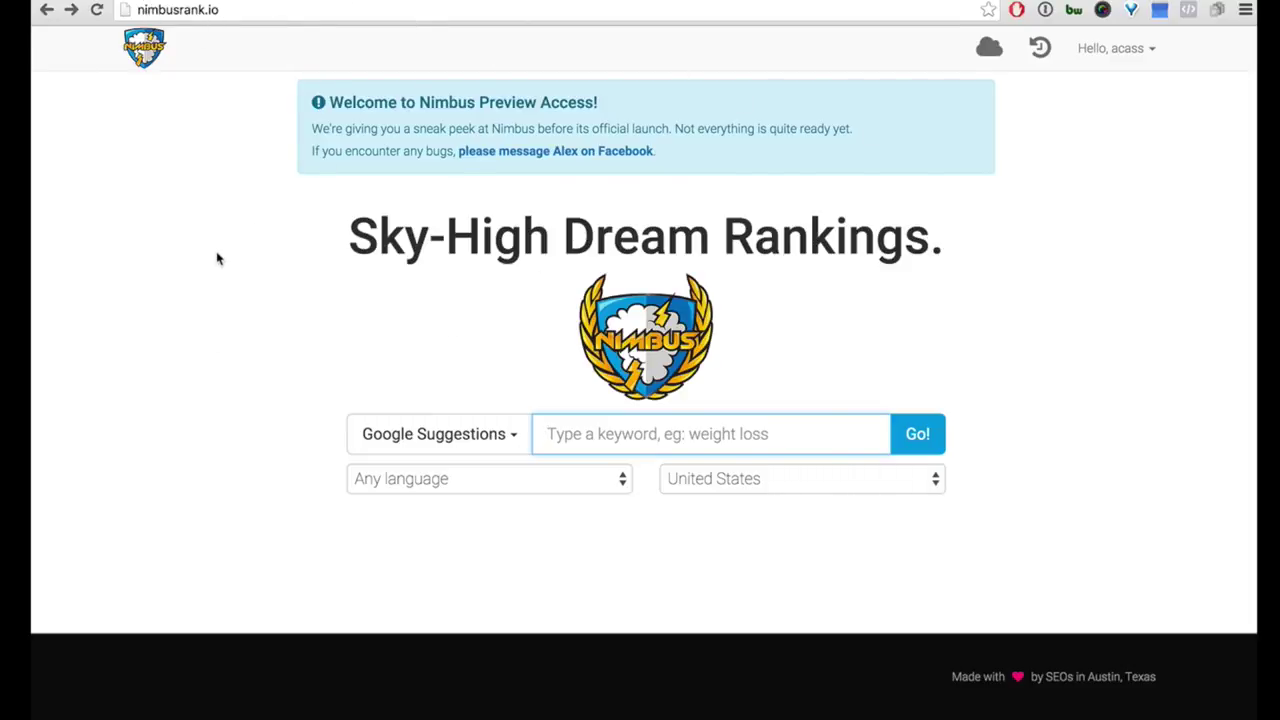
Step: Open the account's Projects & Favorites page to view the saved keywords list
{"action": "left_click", "coordinate": [223, 9]}
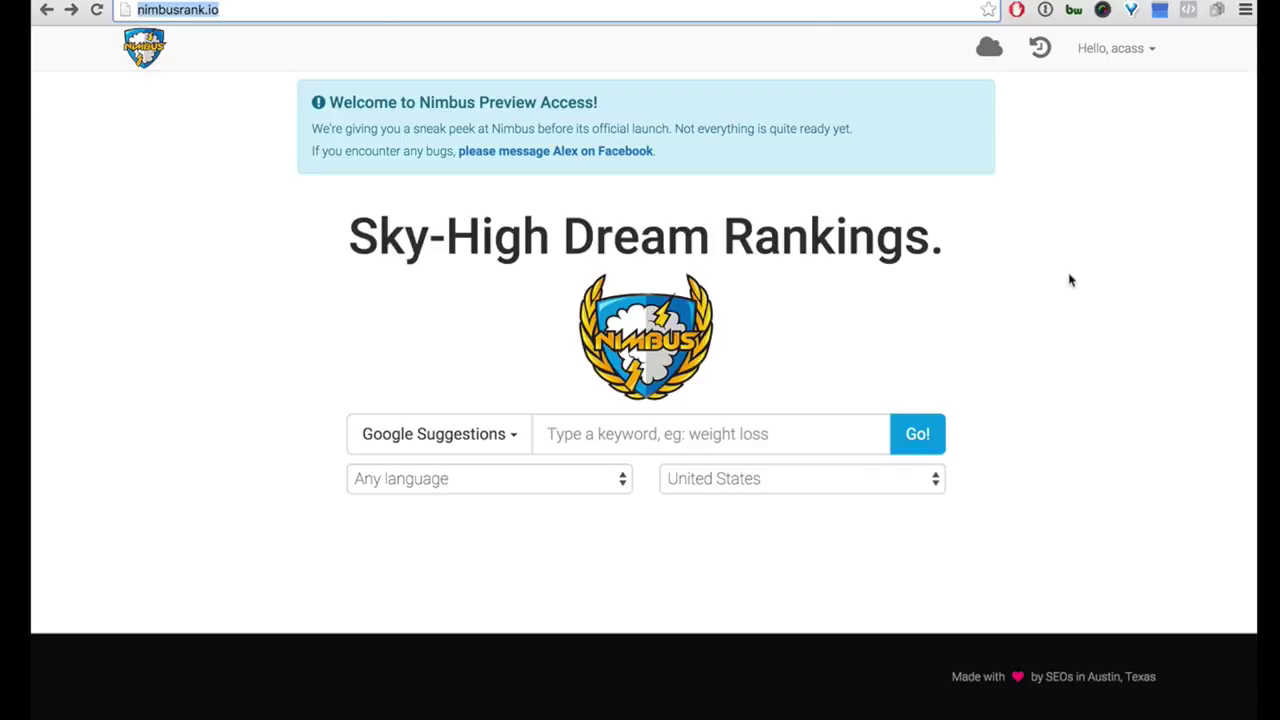
{"action": "left_click", "coordinate": [1127, 50]}
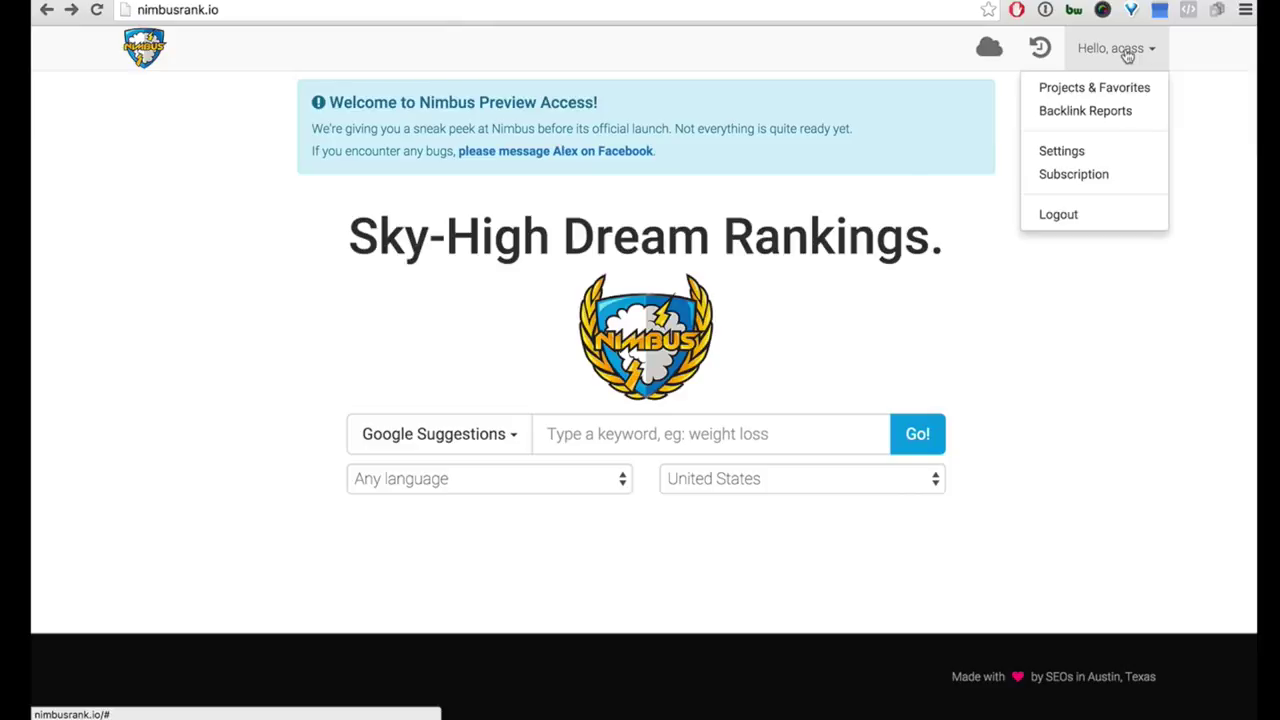
{"action": "left_click", "coordinate": [1089, 88]}
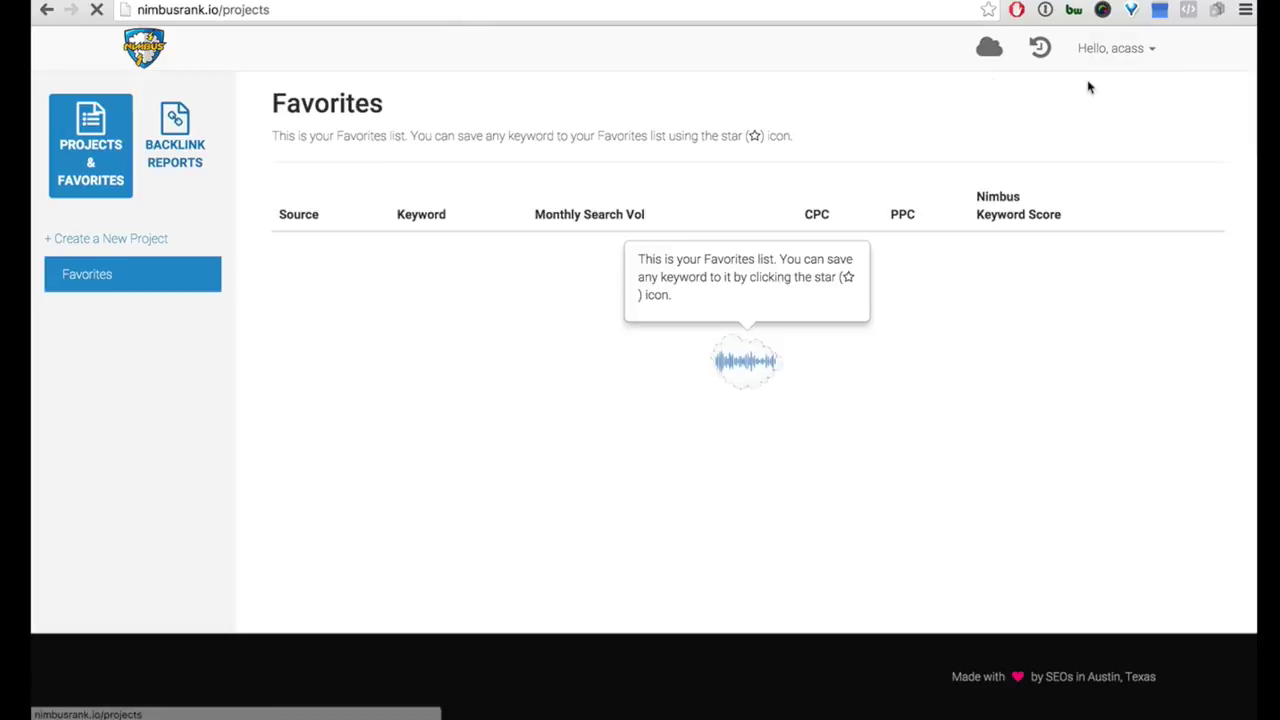